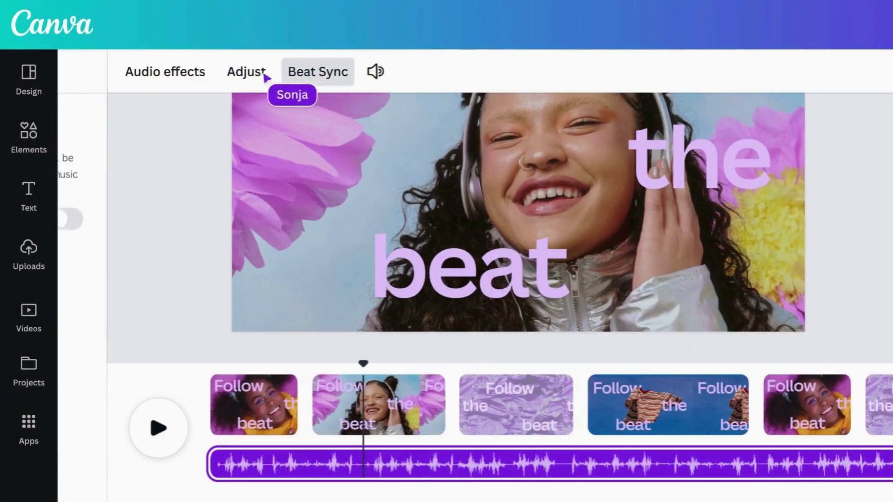
pyautogui.click(268, 75)
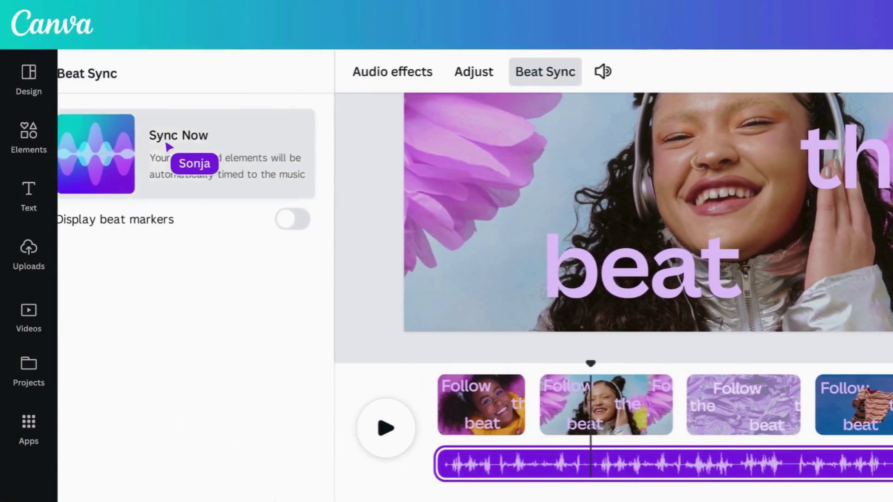
pyautogui.click(121, 158)
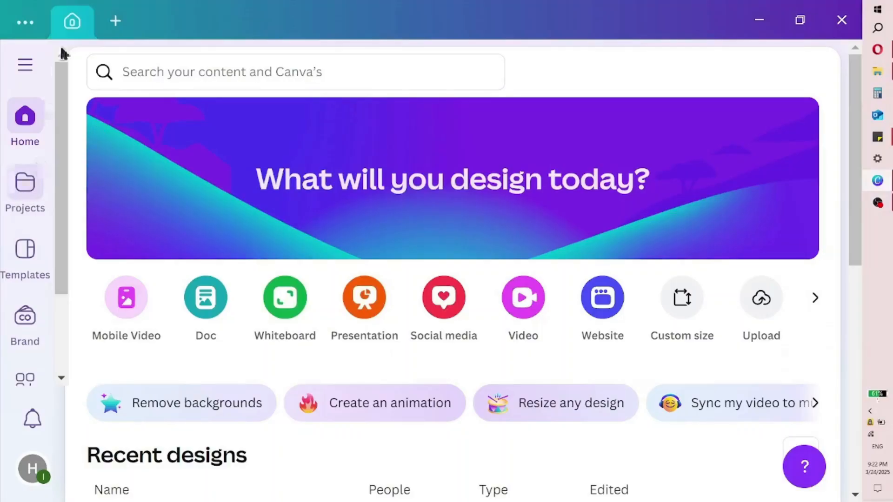
# Create a blank video design and open the full Frames collection in the element library
pyautogui.click(116, 21)
pyautogui.click(200, 251)
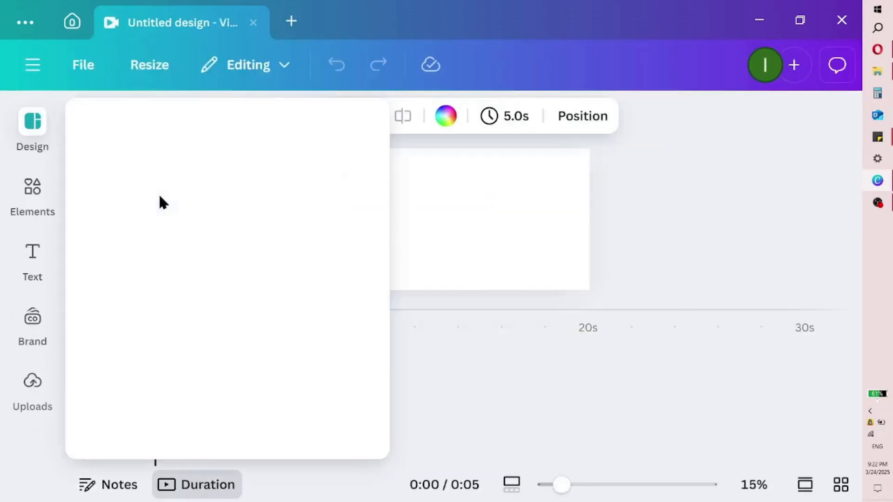
pyautogui.click(33, 193)
pyautogui.moveTo(380, 165); pyautogui.dragTo(378, 353)
pyautogui.click(332, 228)
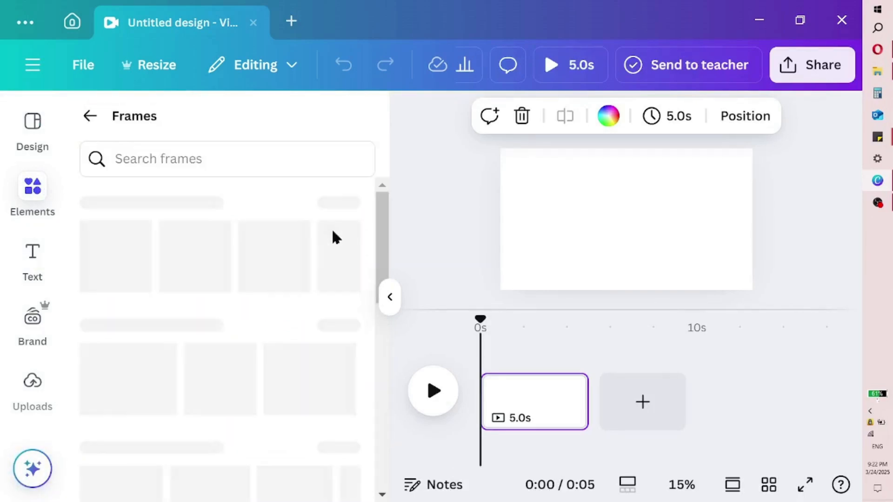
pyautogui.moveTo(385, 215); pyautogui.dragTo(383, 227)
# Search the frames for "quarter circle" and place the two upper quarter-circle frames side by side on the page
pyautogui.click(275, 160)
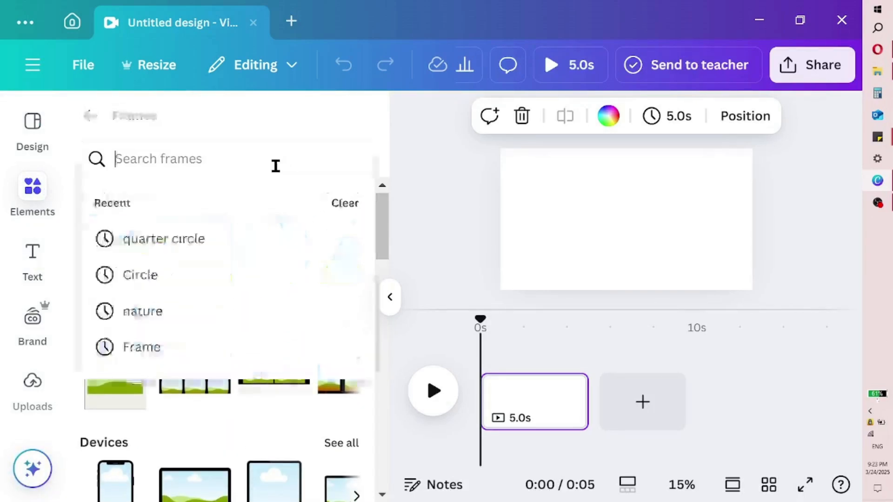
pyautogui.click(202, 237)
pyautogui.click(127, 241)
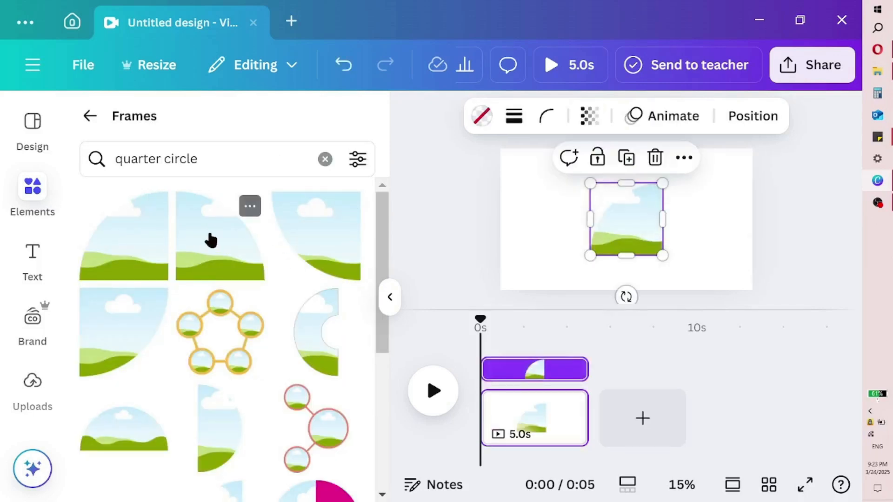
pyautogui.moveTo(615, 225); pyautogui.dragTo(584, 201)
pyautogui.click(227, 261)
pyautogui.moveTo(639, 208); pyautogui.dragTo(672, 201)
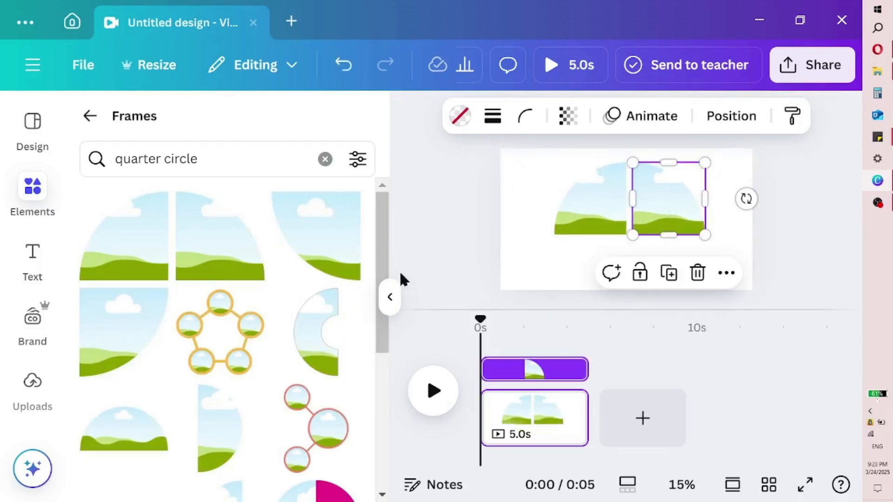
# Add the two lower quarter-circle frames, scale the frames down, and arrange all four quarters into a circle
pyautogui.click(293, 241)
pyautogui.moveTo(717, 169); pyautogui.dragTo(588, 235)
pyautogui.click(608, 235)
pyautogui.moveTo(638, 219); pyautogui.dragTo(676, 263)
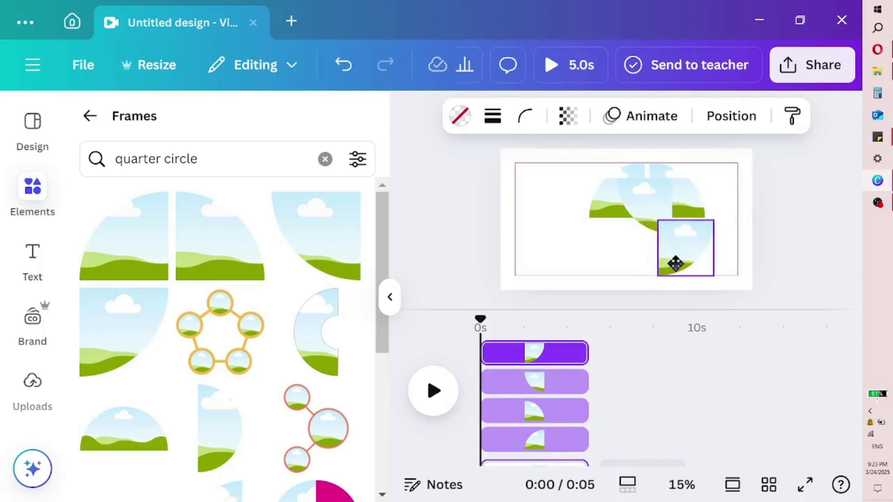
pyautogui.moveTo(647, 207); pyautogui.dragTo(623, 254)
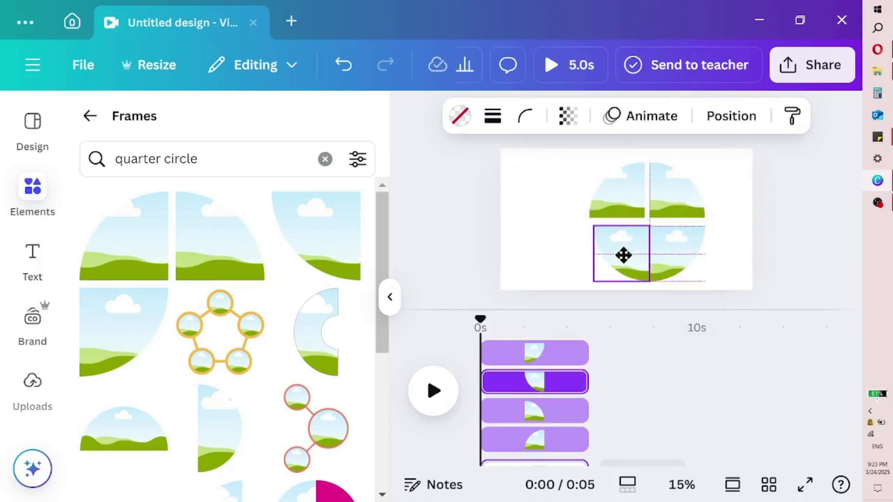
# Scale all four quarter-circle frames down slightly together and centre the circle on the page
pyautogui.click(728, 193)
pyautogui.moveTo(566, 160); pyautogui.dragTo(403, 267)
pyautogui.moveTo(427, 281); pyautogui.dragTo(442, 263)
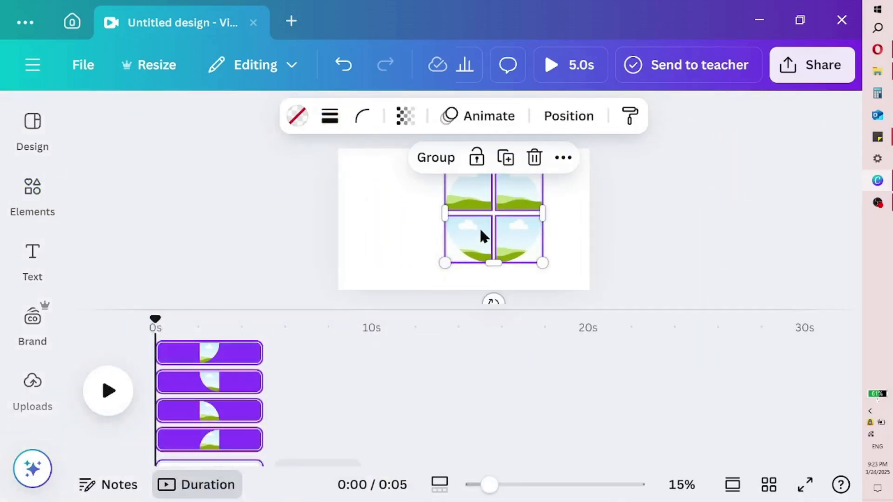
pyautogui.moveTo(480, 235); pyautogui.dragTo(451, 235)
pyautogui.click(405, 235)
# Upload the London street, Big Ben sunset, Tower Bridge and umbrella photos from the Pictures folder
pyautogui.click(18, 389)
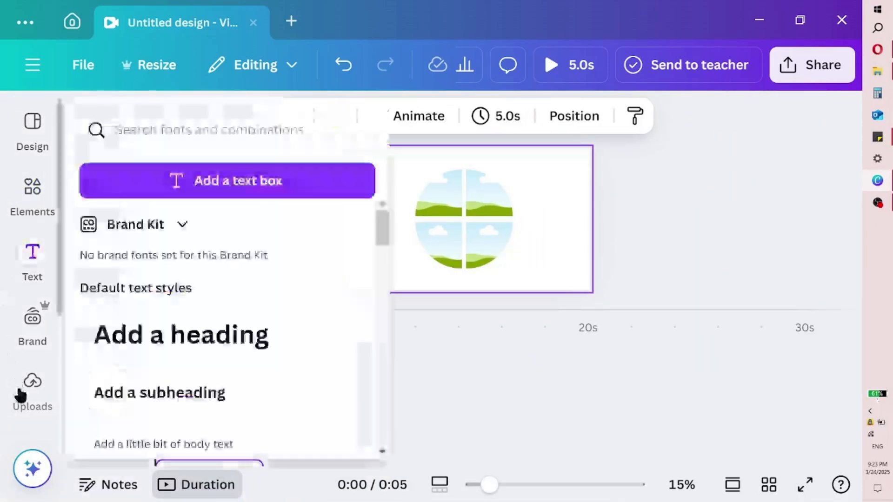
pyautogui.click(149, 175)
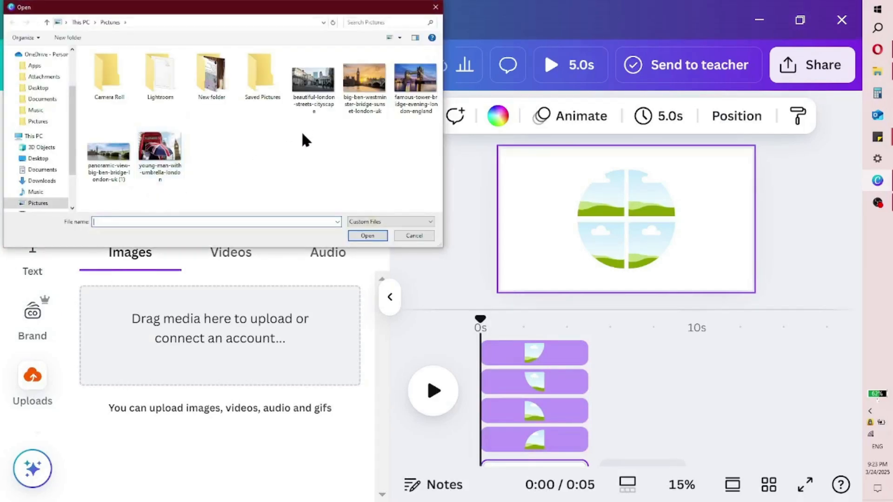
pyautogui.moveTo(304, 139); pyautogui.dragTo(425, 93)
pyautogui.click(354, 236)
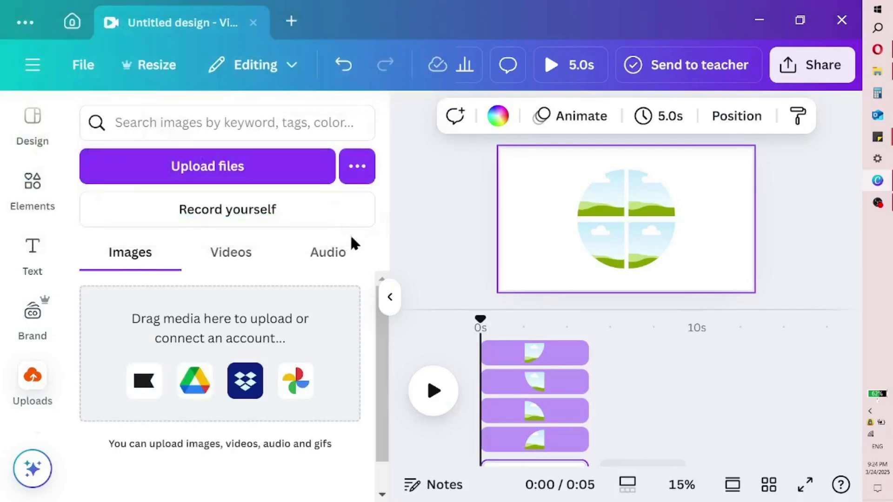
# Rotate all four frames together by 45° so the gaps between them form an X
pyautogui.moveTo(674, 269); pyautogui.dragTo(560, 281)
pyautogui.moveTo(626, 302); pyautogui.dragTo(563, 280)
pyautogui.click(534, 298)
# Fill the bottom frame with the Tower Bridge photo and adjust its crop so the bridge stands upright
pyautogui.click(613, 254)
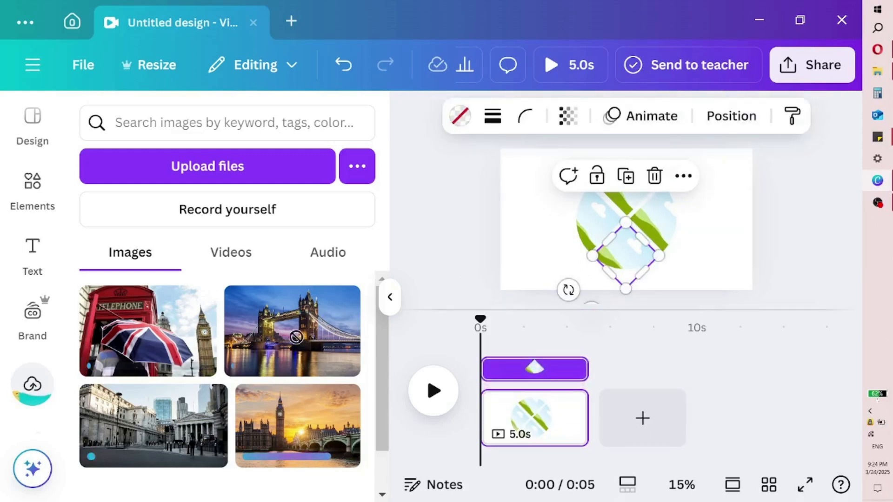
pyautogui.moveTo(296, 337); pyautogui.dragTo(628, 280)
pyautogui.doubleClick(623, 263)
pyautogui.click(554, 262)
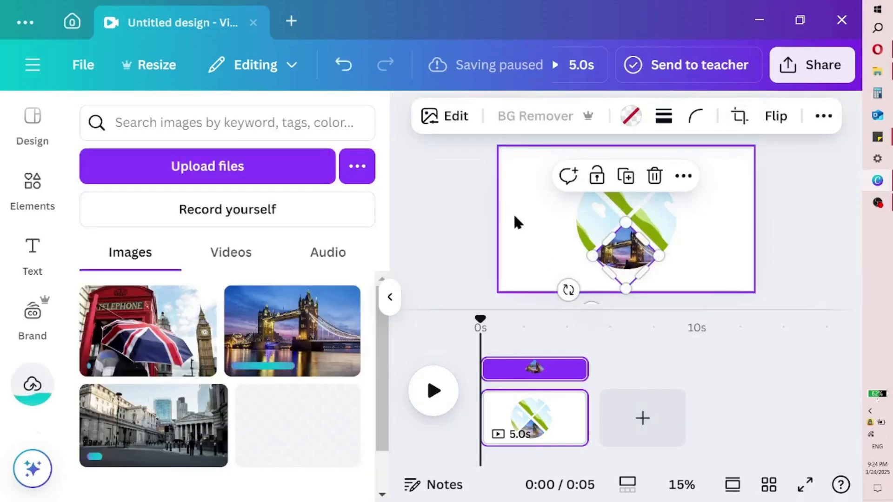
# Rotate the four-frame circle 90° clockwise, bringing the Tower Bridge photo to the left and an empty frame to the bottom
pyautogui.click(704, 197)
pyautogui.click(560, 255)
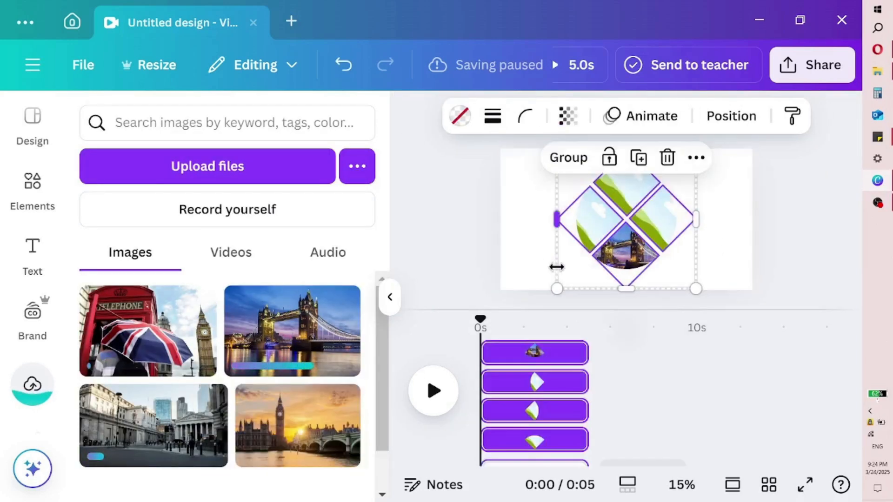
pyautogui.click(622, 310)
pyautogui.click(645, 217)
pyautogui.moveTo(542, 317); pyautogui.dragTo(568, 293)
pyautogui.moveTo(638, 319); pyautogui.dragTo(518, 223)
pyautogui.click(761, 261)
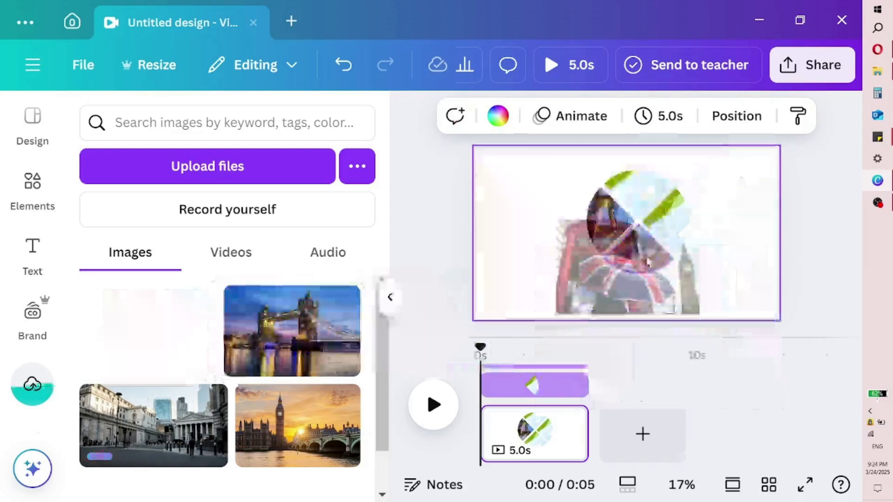
# Fill the bottom frame with the umbrella photo, then turn it upright and reposition it in the crop
pyautogui.doubleClick(645, 257)
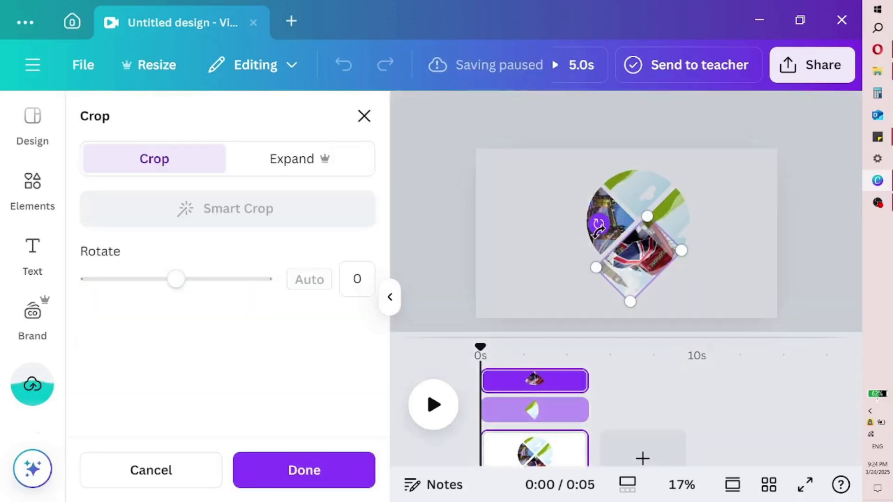
pyautogui.moveTo(176, 279); pyautogui.dragTo(109, 279)
pyautogui.moveTo(596, 292); pyautogui.dragTo(611, 260)
pyautogui.click(748, 258)
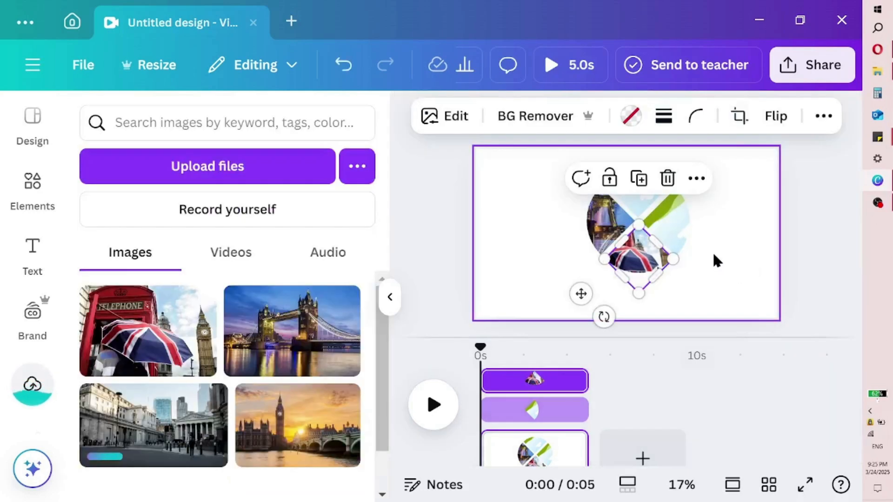
# Rotate the circle another 90° clockwise, moving the umbrella photo to the left and an empty frame to the bottom
pyautogui.moveTo(721, 173); pyautogui.dragTo(539, 304)
pyautogui.moveTo(624, 330); pyautogui.dragTo(526, 221)
pyautogui.click(750, 247)
# Fill the bottom frame with the Big Ben sunset photo and crop it upright and centred within the frame
pyautogui.click(636, 263)
pyautogui.moveTo(279, 426); pyautogui.dragTo(631, 264)
pyautogui.doubleClick(631, 264)
pyautogui.moveTo(671, 219); pyautogui.dragTo(638, 273)
pyautogui.moveTo(586, 291); pyautogui.dragTo(604, 279)
pyautogui.click(704, 201)
pyautogui.click(717, 170)
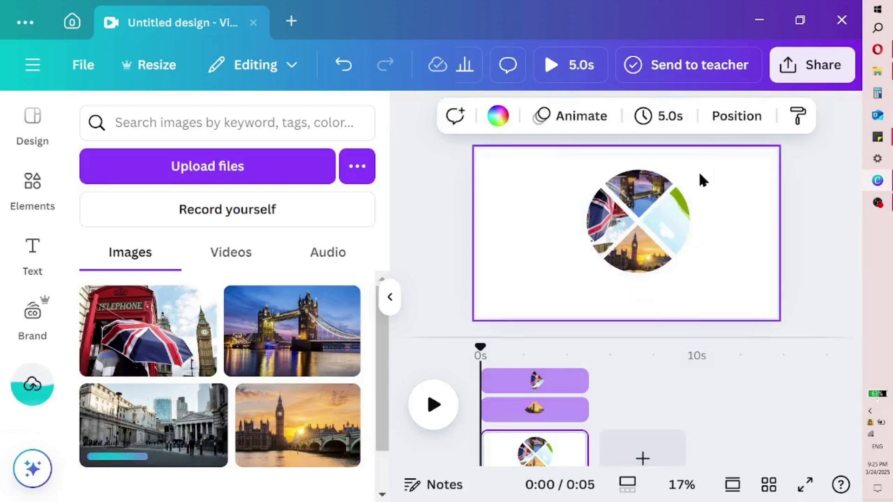
# Rotate the circle 90° clockwise again and select the last empty frame at the bottom
pyautogui.click(660, 242)
pyautogui.moveTo(602, 325); pyautogui.dragTo(534, 219)
pyautogui.click(634, 260)
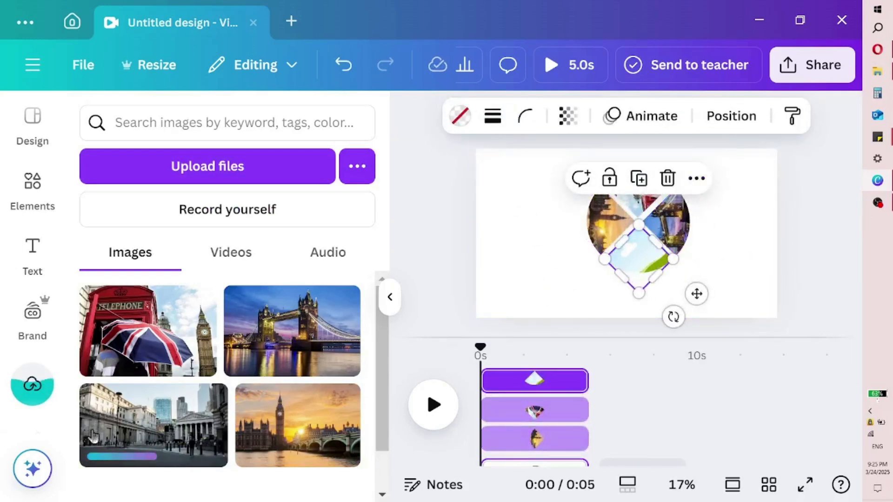
# Fill the last empty frame with the London street photo, then turn it upright and reposition it in the crop
pyautogui.moveTo(180, 423); pyautogui.dragTo(641, 260)
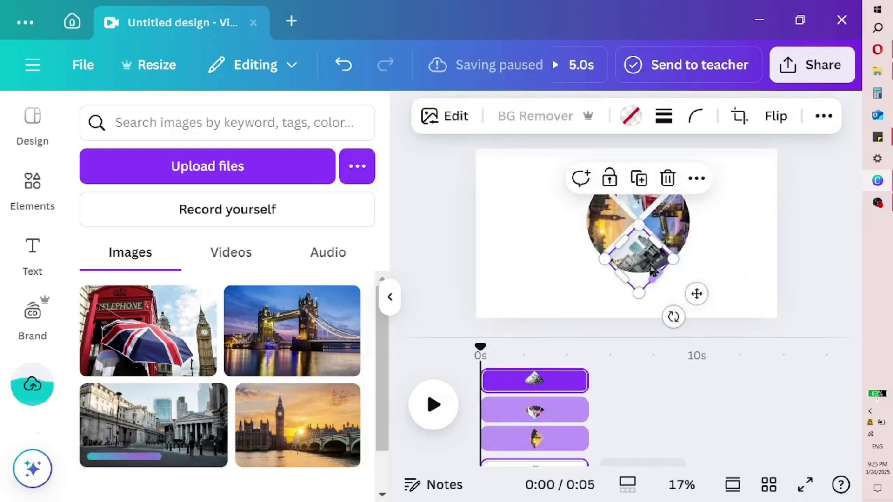
pyautogui.doubleClick(649, 275)
pyautogui.moveTo(679, 293); pyautogui.dragTo(621, 275)
pyautogui.click(707, 254)
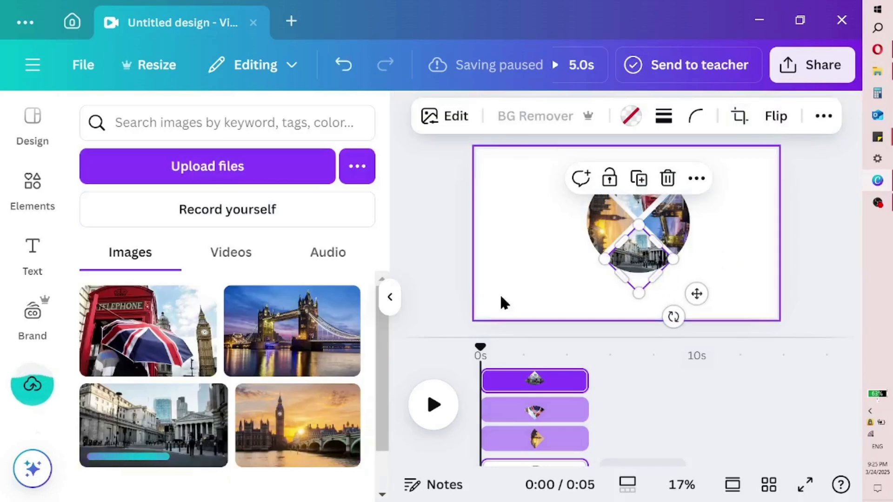
pyautogui.click(506, 293)
# Add a circle shape over the middle of the photo wheel and scale it down
pyautogui.click(391, 297)
pyautogui.click(18, 203)
pyautogui.click(90, 114)
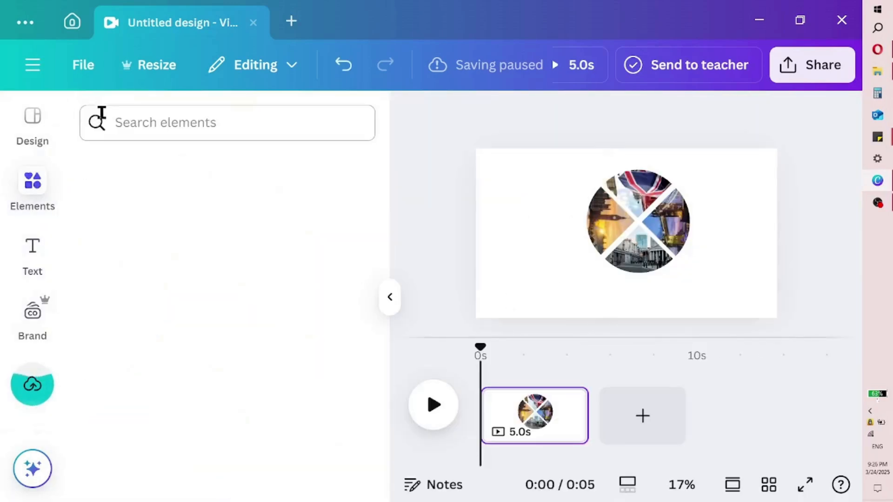
pyautogui.click(335, 219)
pyautogui.moveTo(624, 240); pyautogui.dragTo(636, 233)
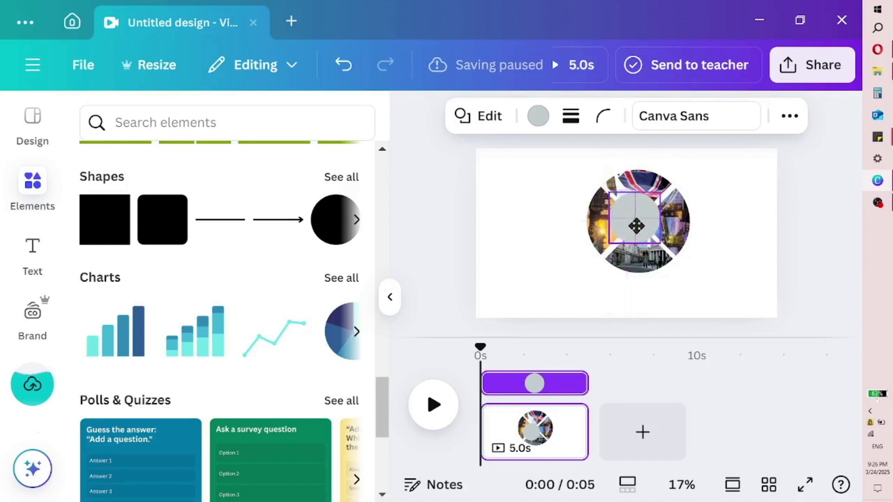
pyautogui.moveTo(612, 246); pyautogui.dragTo(632, 227)
# Select the photo wheel with its circle shape and centre it on the page
pyautogui.moveTo(702, 171); pyautogui.dragTo(551, 281)
pyautogui.moveTo(626, 260); pyautogui.dragTo(633, 264)
pyautogui.click(751, 176)
# Centre the small circle within the photo wheel and fill it white so it looks like a hole
pyautogui.click(630, 234)
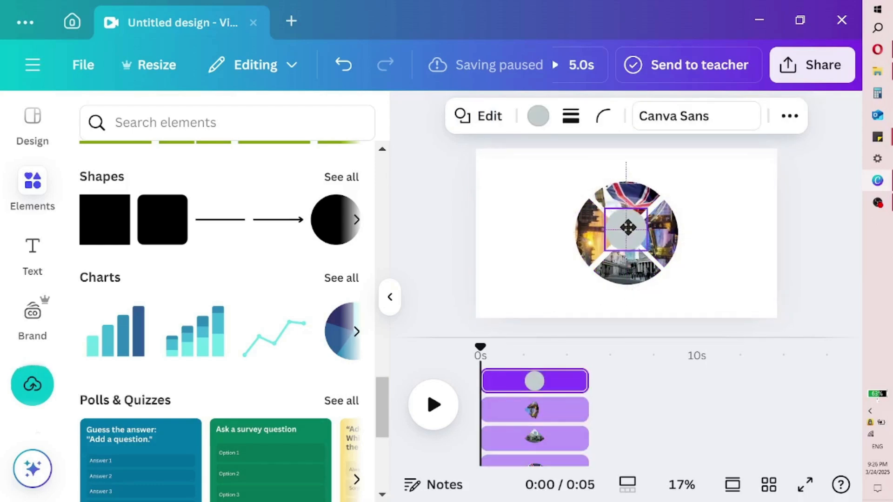
pyautogui.click(538, 116)
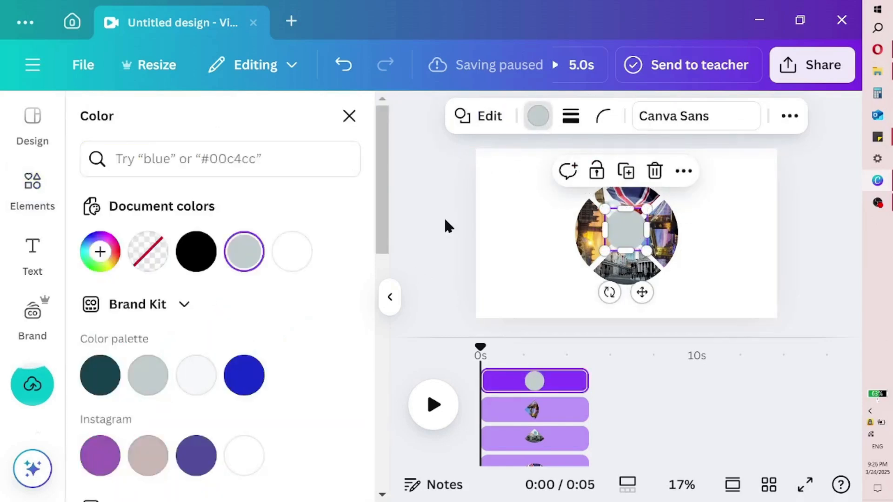
pyautogui.click(733, 257)
pyautogui.click(621, 232)
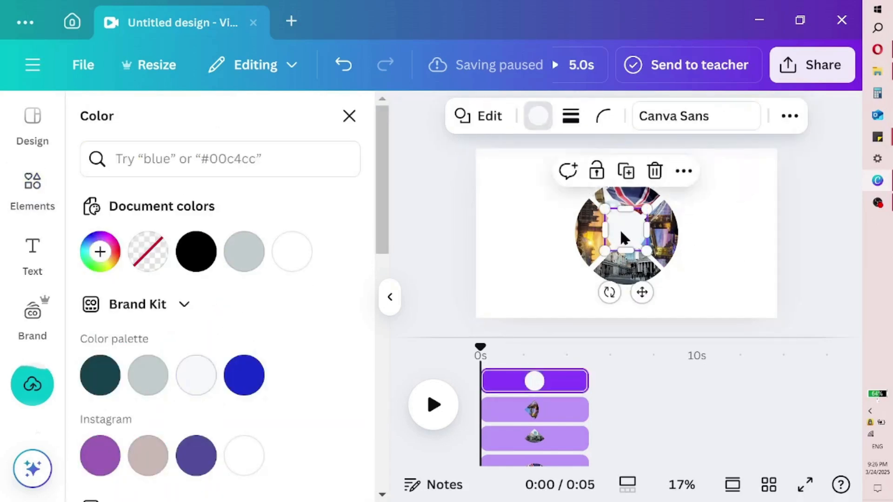
pyautogui.moveTo(627, 237); pyautogui.dragTo(627, 237)
pyautogui.click(685, 251)
# Enlarge the whole photo ring and centre it on the page
pyautogui.moveTo(705, 173); pyautogui.dragTo(554, 290)
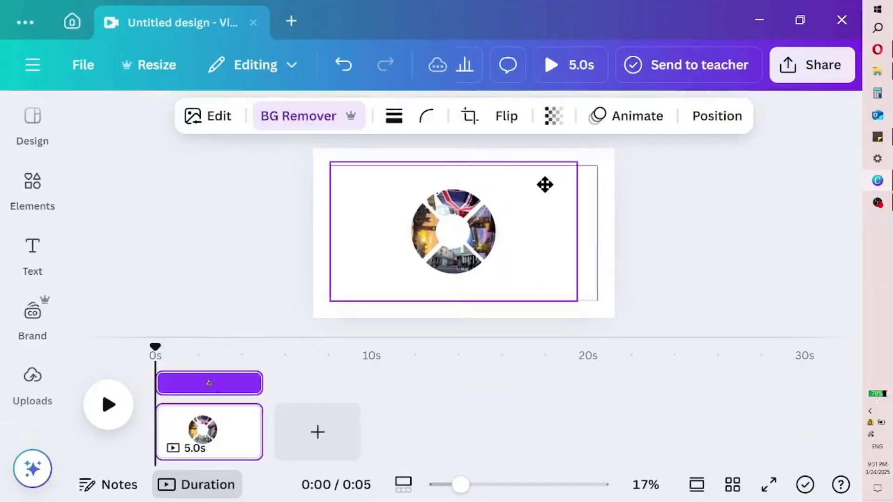
pyautogui.click(544, 183)
pyautogui.moveTo(576, 299); pyautogui.dragTo(662, 353)
pyautogui.moveTo(523, 259); pyautogui.dragTo(493, 237)
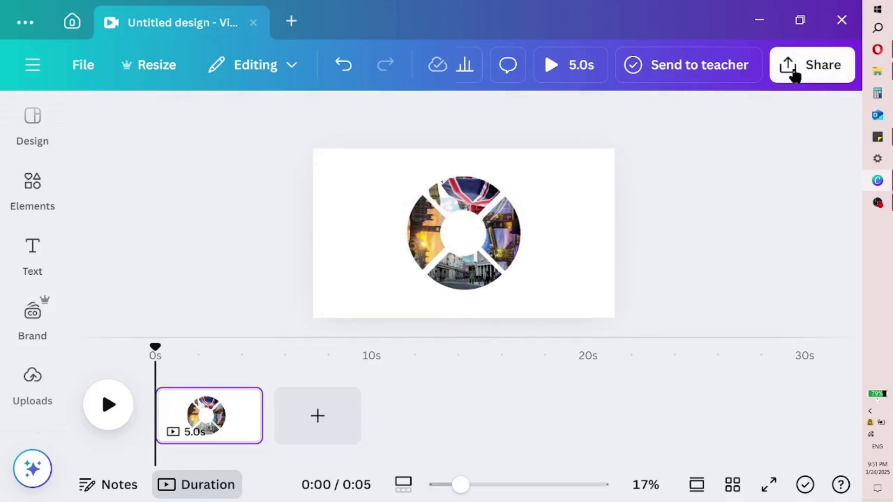
# Download the design as a PNG at 3.125× size (6,000 × 3,375 px) and save it in the Pictures folder
pyautogui.click(794, 65)
pyautogui.scroll(-3, 604, 285)
pyautogui.click(530, 272)
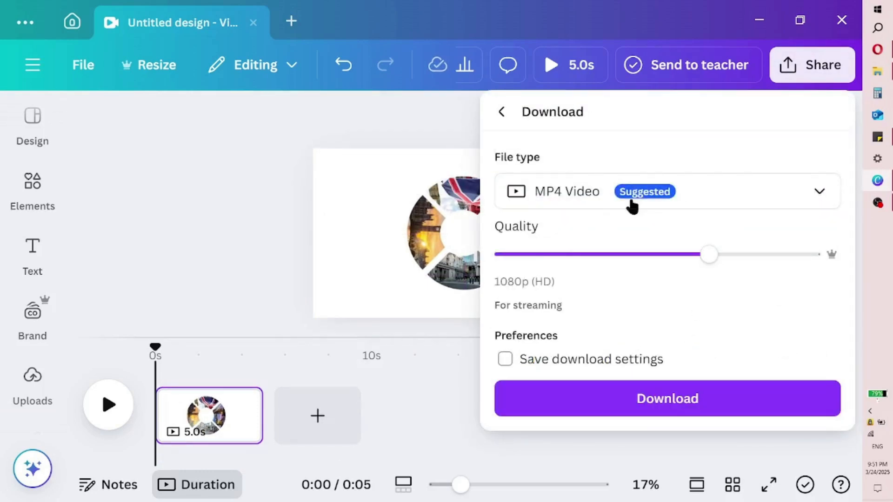
pyautogui.click(611, 207)
pyautogui.click(584, 295)
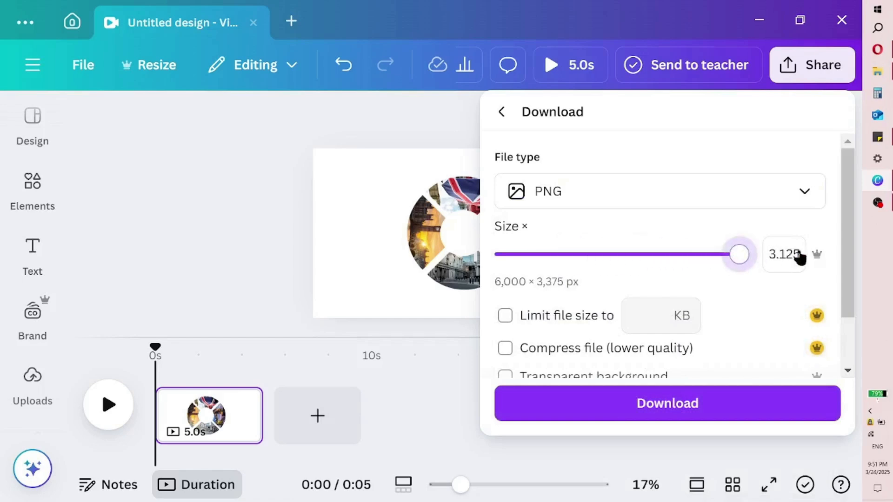
pyautogui.click(542, 387)
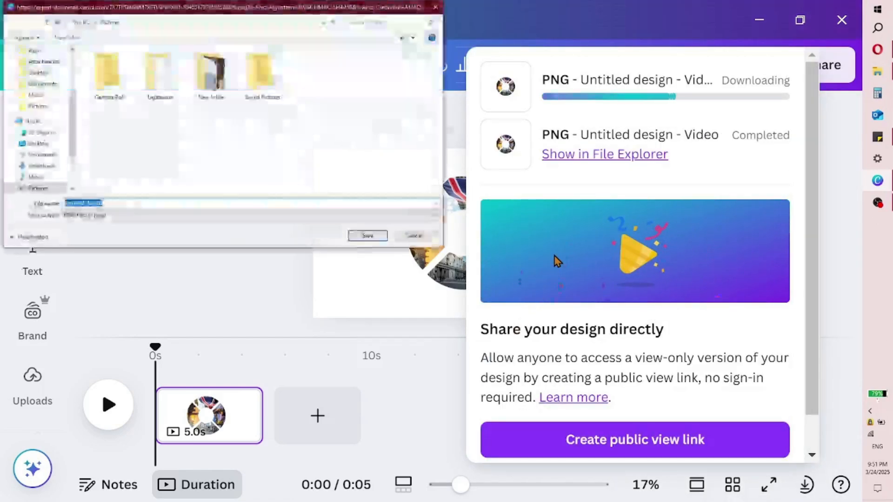
pyautogui.click(368, 235)
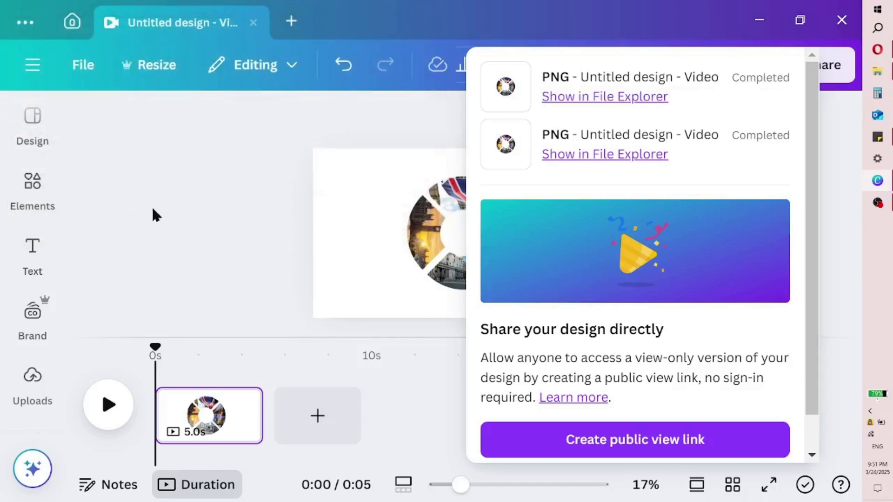
# Upload the exported photo-wheel PNG to the uploads library and delete the original wheel from the page
pyautogui.click(170, 218)
pyautogui.click(33, 377)
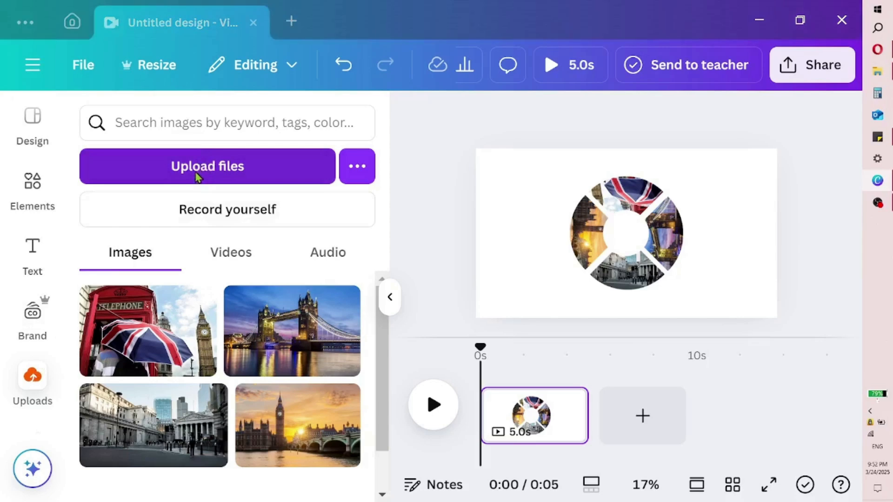
pyautogui.click(199, 175)
pyautogui.click(368, 236)
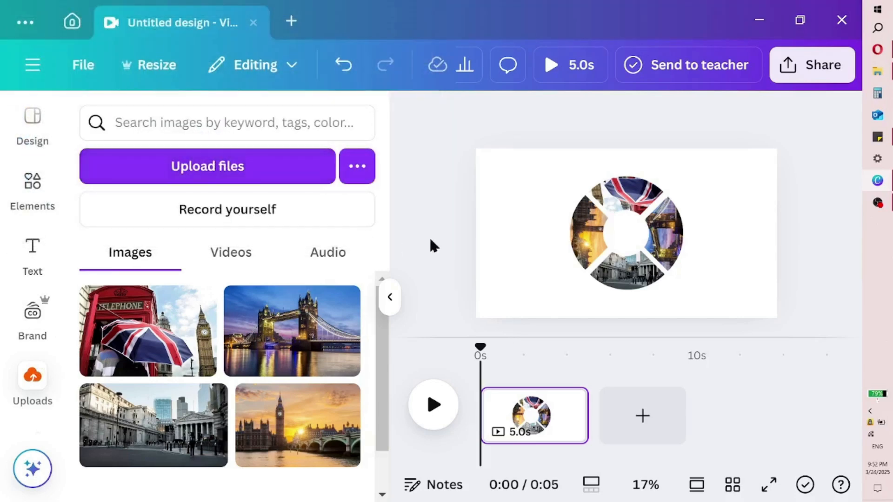
pyautogui.press('Delete')
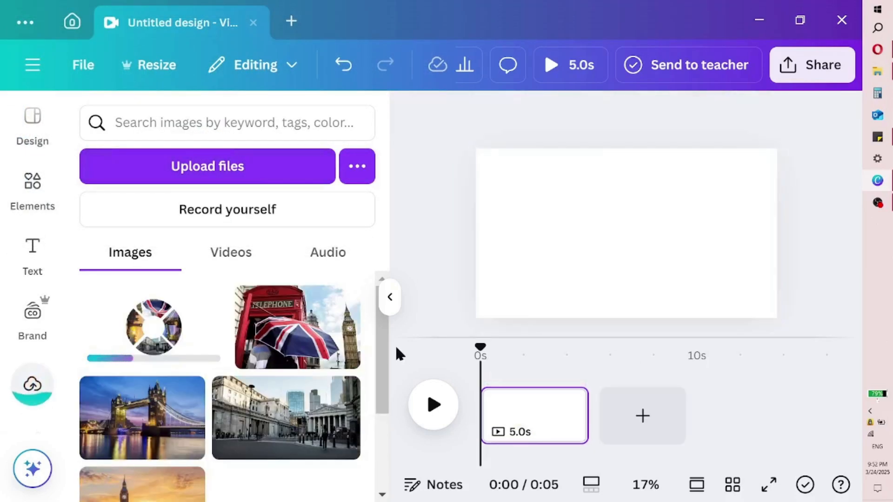
# Upload the wide daytime photo of Big Ben and Westminster Bridge and add it to the empty page
pyautogui.click(200, 175)
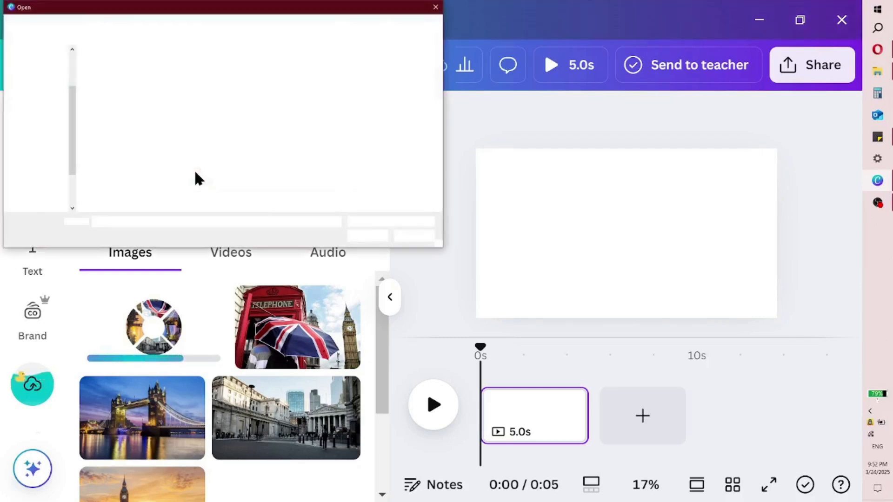
pyautogui.click(109, 160)
pyautogui.click(365, 236)
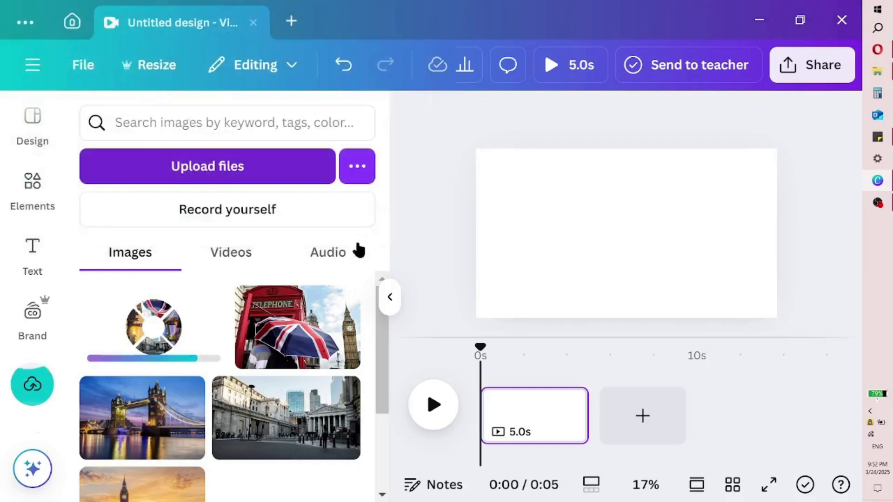
pyautogui.click(285, 354)
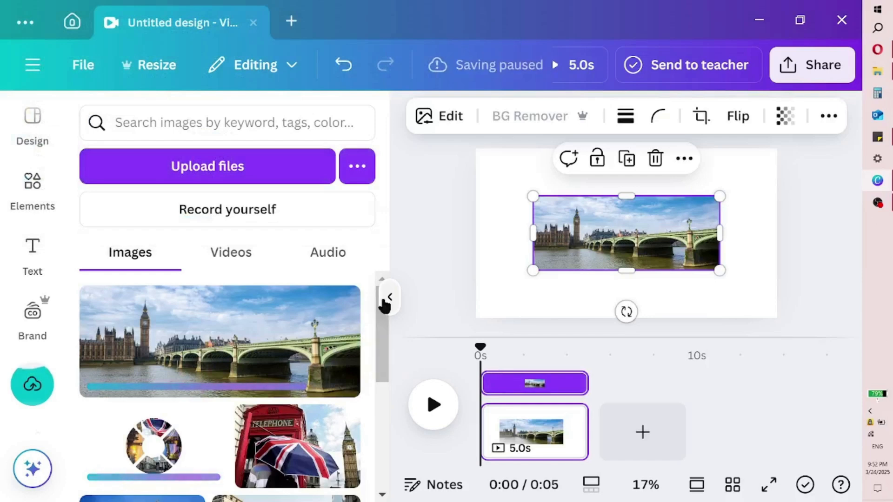
# Enlarge the bridge photo to nearly the page width and centre it horizontally
pyautogui.click(386, 301)
pyautogui.moveTo(371, 197); pyautogui.dragTo(295, 166)
pyautogui.moveTo(400, 236); pyautogui.dragTo(436, 236)
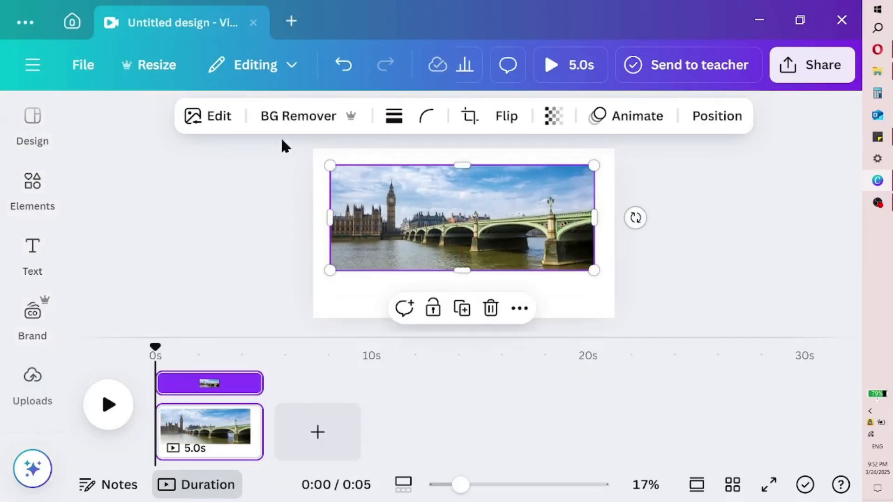
# Adjust the bridge photo's brightness to -100 and its contrast to 100
pyautogui.click(222, 118)
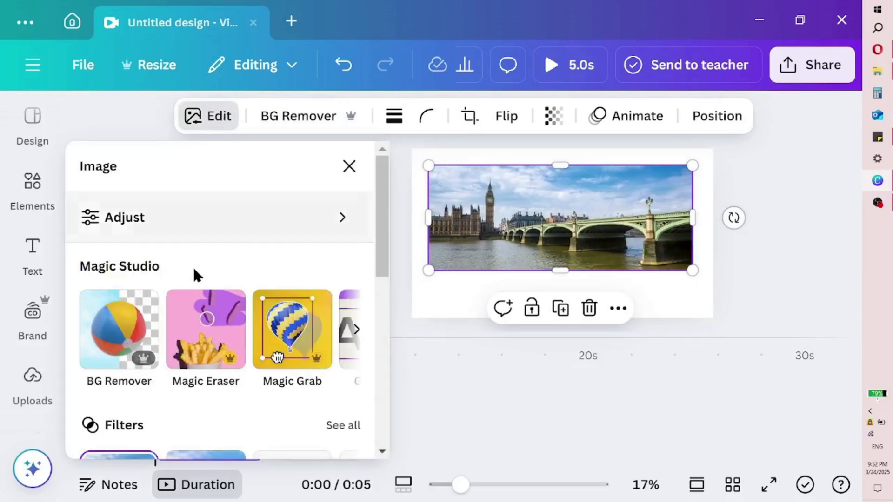
pyautogui.click(182, 220)
pyautogui.scroll(-5, 198, 387)
pyautogui.scroll(2, 200, 385)
pyautogui.moveTo(192, 309); pyautogui.dragTo(58, 322)
pyautogui.moveTo(195, 370); pyautogui.dragTo(318, 368)
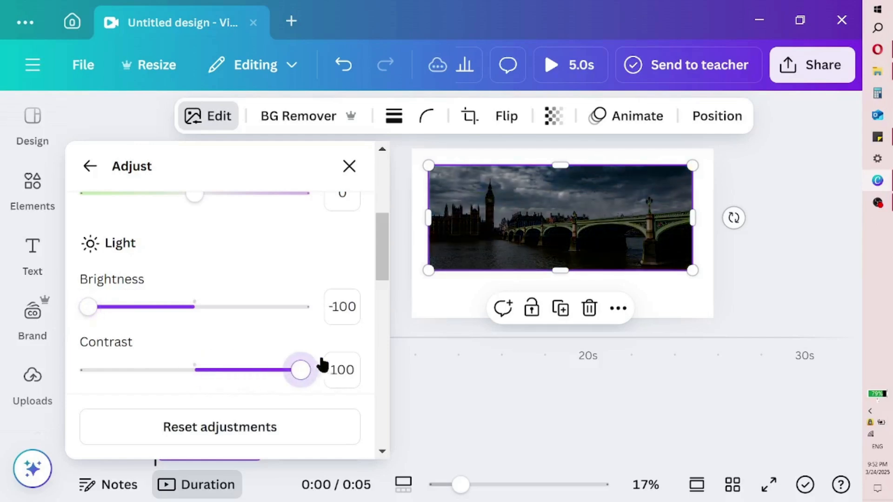
# Lower the bridge photo's whites to -55 and ease its contrast back from the maximum
pyautogui.scroll(-5, 326, 307)
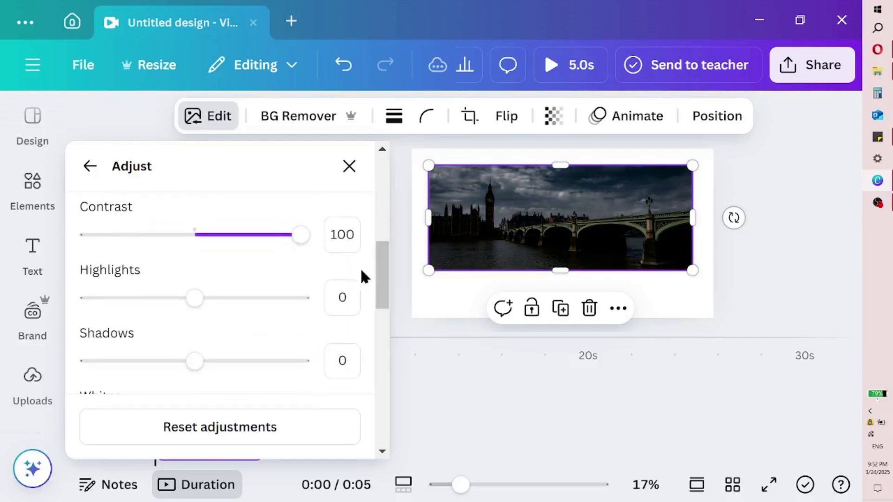
pyautogui.moveTo(194, 333); pyautogui.dragTo(136, 345)
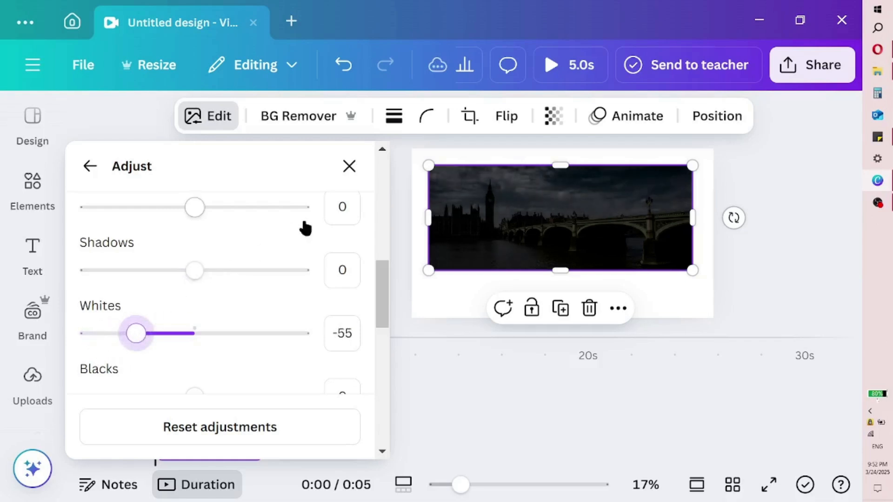
pyautogui.moveTo(386, 298); pyautogui.dragTo(362, 270)
pyautogui.moveTo(303, 254); pyautogui.dragTo(246, 250)
pyautogui.moveTo(388, 275); pyautogui.dragTo(371, 364)
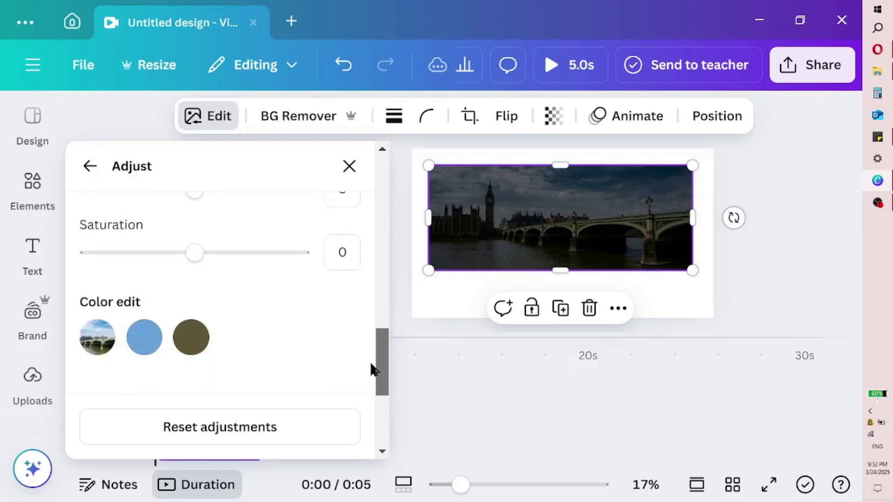
pyautogui.click(414, 301)
# Scale the darkened bridge photo to cover the full page and align its right end with the page's right edge
pyautogui.click(441, 219)
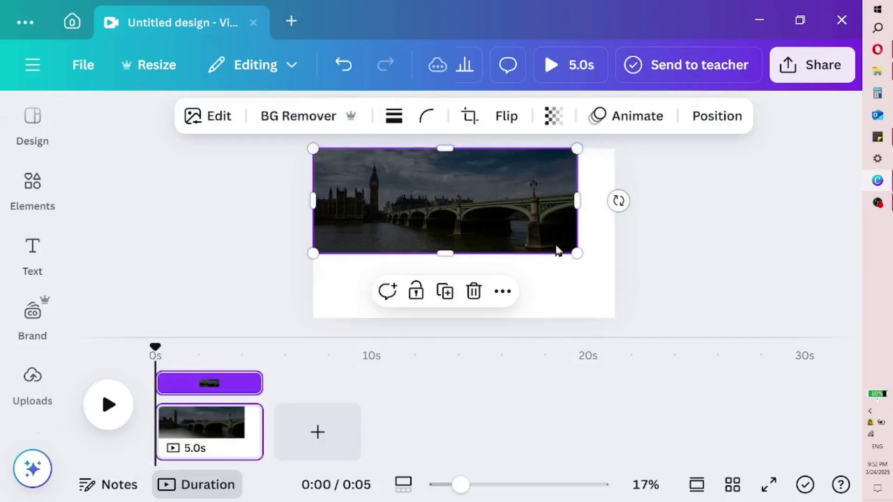
pyautogui.moveTo(577, 253); pyautogui.dragTo(739, 318)
pyautogui.moveTo(613, 294); pyautogui.dragTo(467, 283)
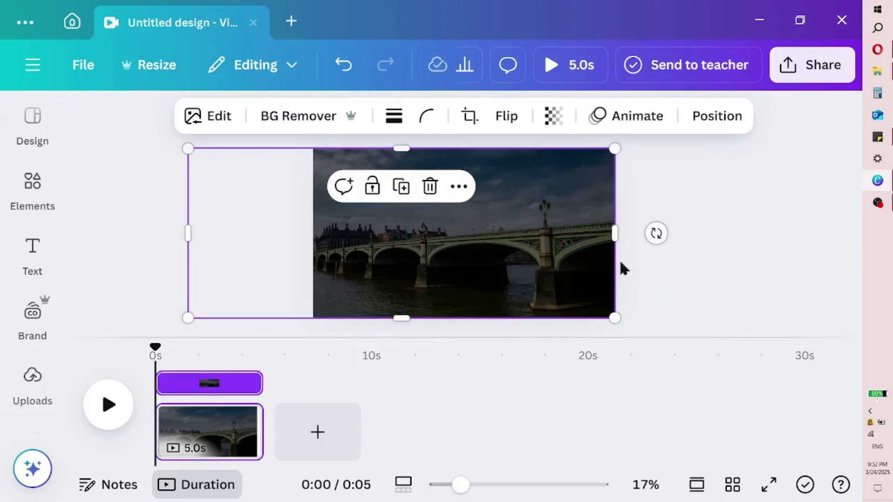
pyautogui.click(699, 269)
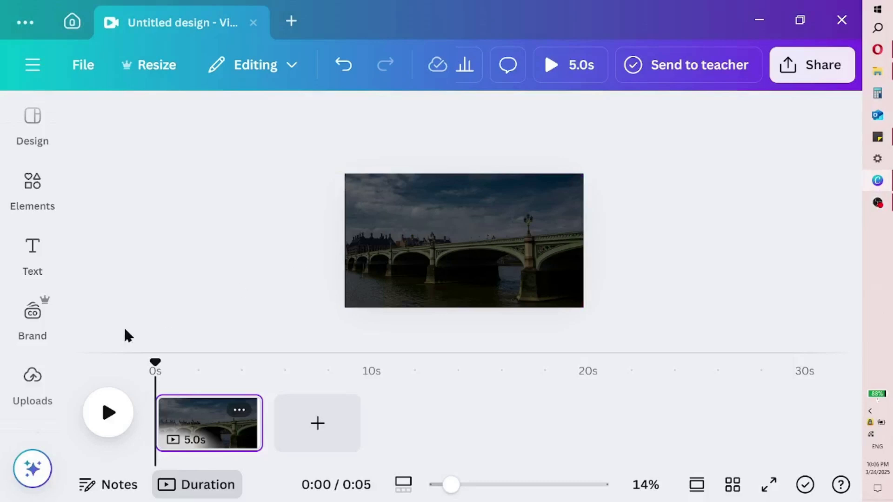
# Add the uploaded photo-wheel image to the page and remove its white background
pyautogui.click(45, 389)
pyautogui.click(140, 450)
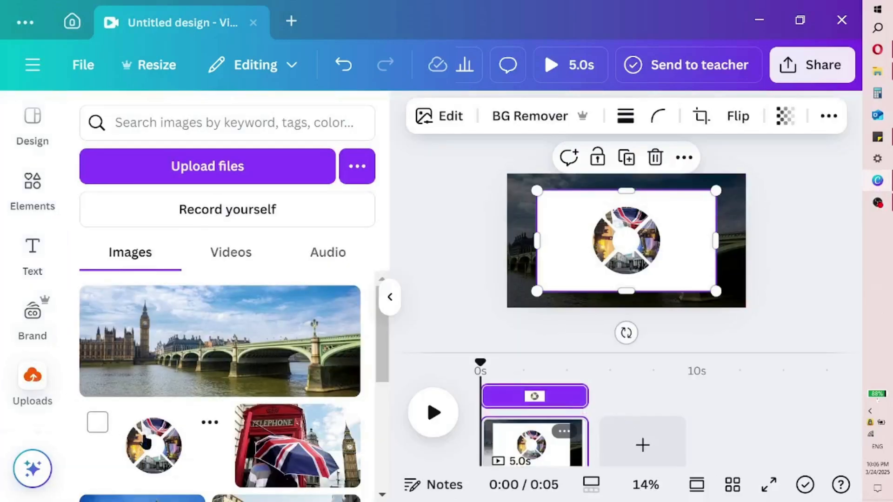
pyautogui.click(540, 115)
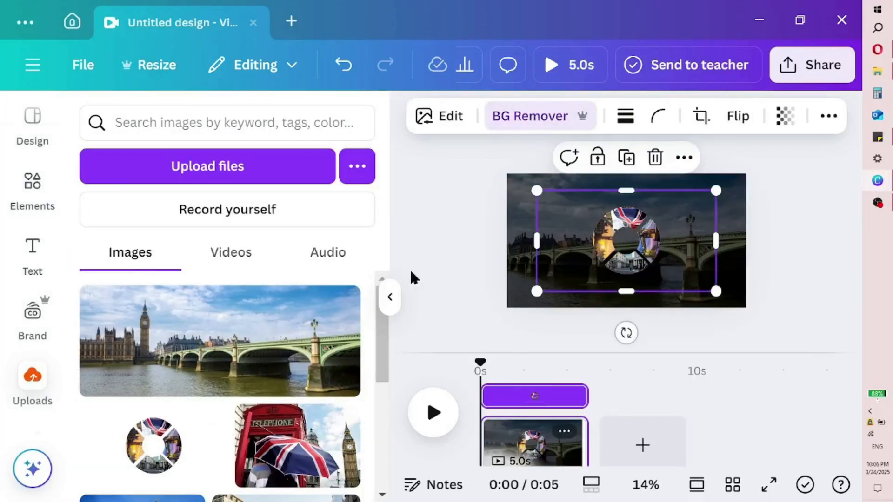
# Enlarge the wheel image and place it centred above the page so only its lower half shows
pyautogui.click(390, 297)
pyautogui.moveTo(374, 241); pyautogui.dragTo(443, 203)
pyautogui.moveTo(409, 240); pyautogui.dragTo(230, 413)
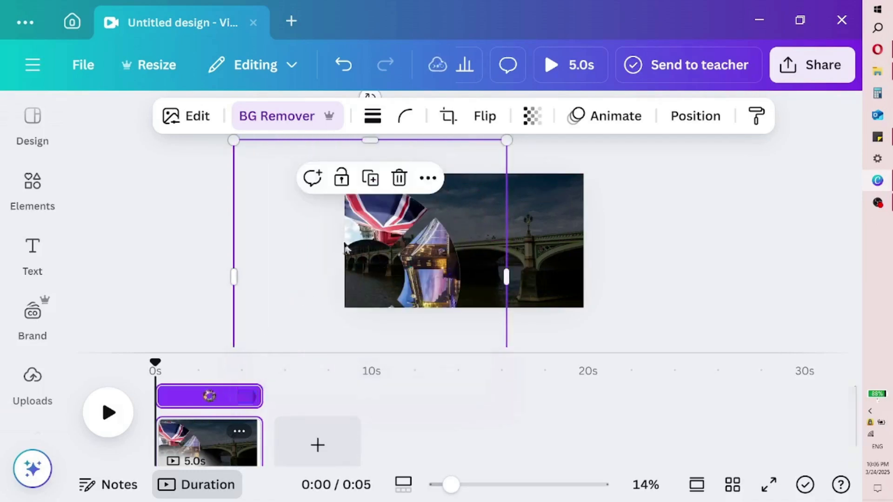
pyautogui.moveTo(370, 233); pyautogui.dragTo(461, 130)
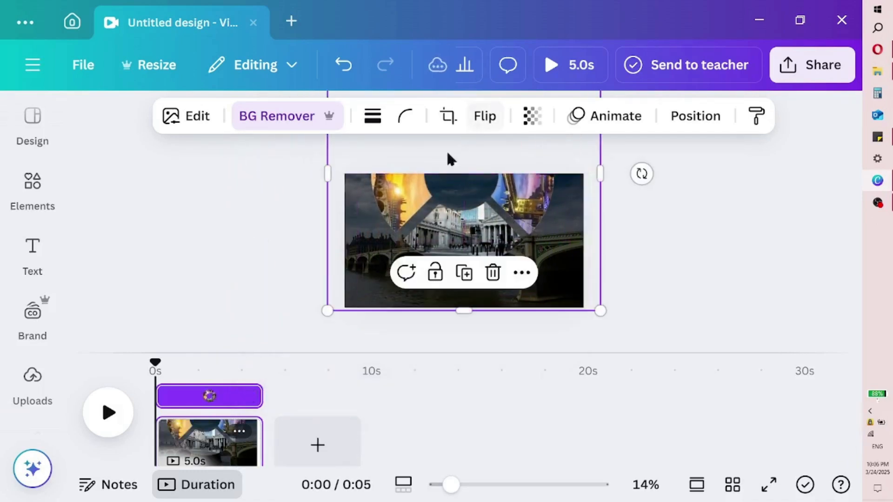
# Crop the wheel image's empty margins, bringing both sides in to the page edges and trimming the bottom
pyautogui.moveTo(328, 174); pyautogui.dragTo(345, 175)
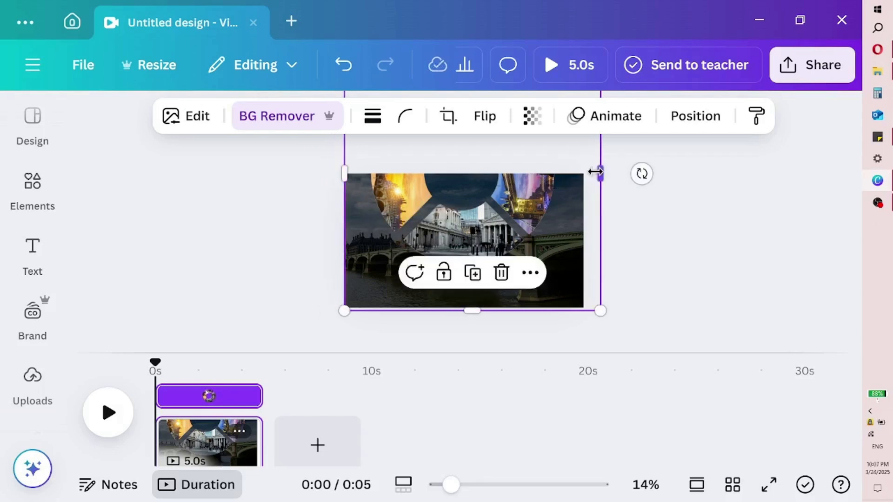
pyautogui.moveTo(595, 172); pyautogui.dragTo(583, 174)
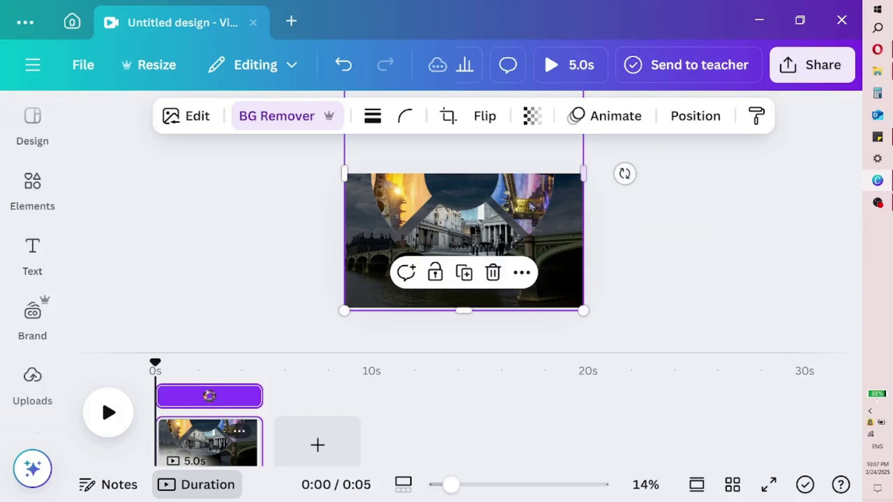
pyautogui.moveTo(463, 310); pyautogui.dragTo(427, 213)
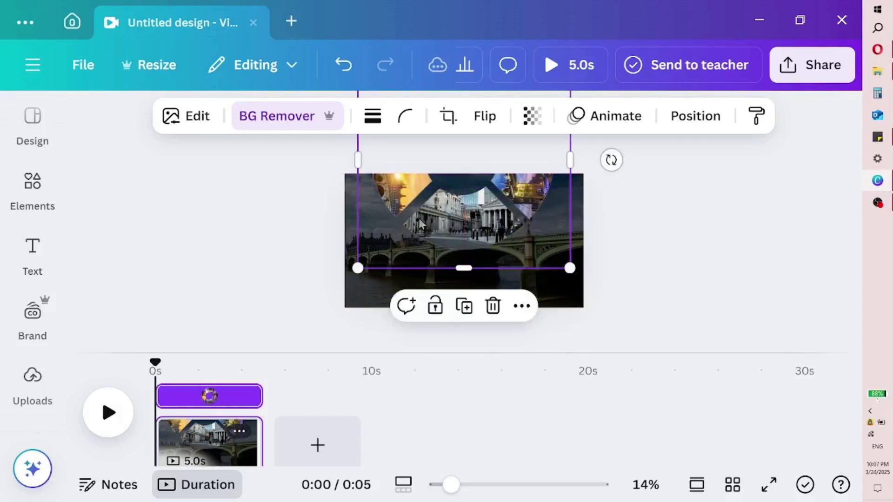
# Enlarge the cropped wheel further and centre it so the bank-building quarter dominates the upper page
pyautogui.moveTo(362, 270); pyautogui.dragTo(251, 349)
pyautogui.moveTo(384, 300); pyautogui.dragTo(432, 219)
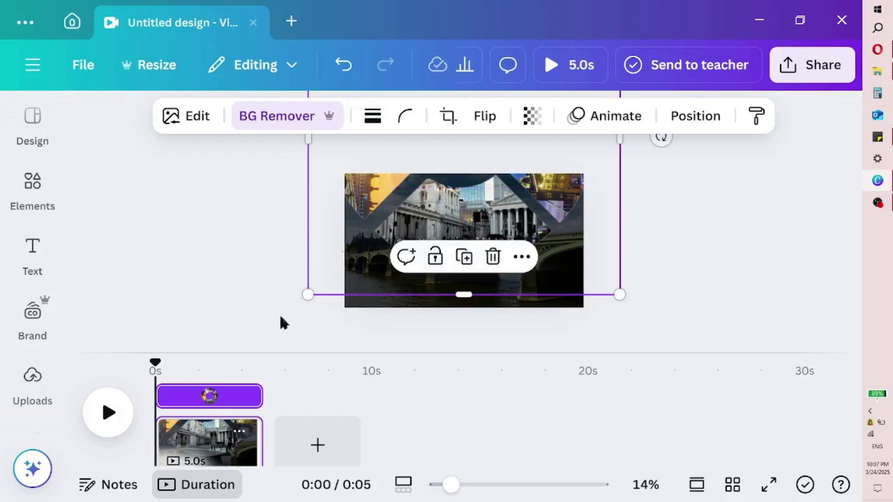
# Duplicate the page and rotate the copy's wheel a quarter turn clockwise so the Tower Bridge photo sits at the bottom
pyautogui.rightClick(211, 437)
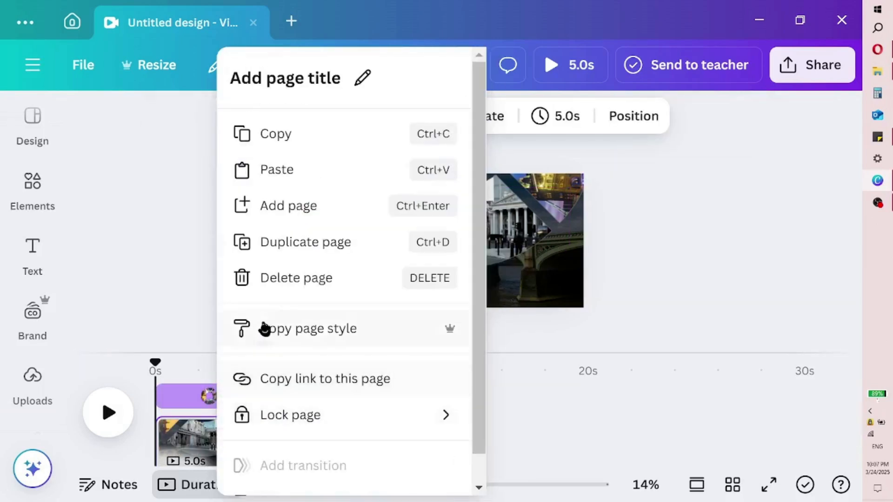
pyautogui.click(290, 246)
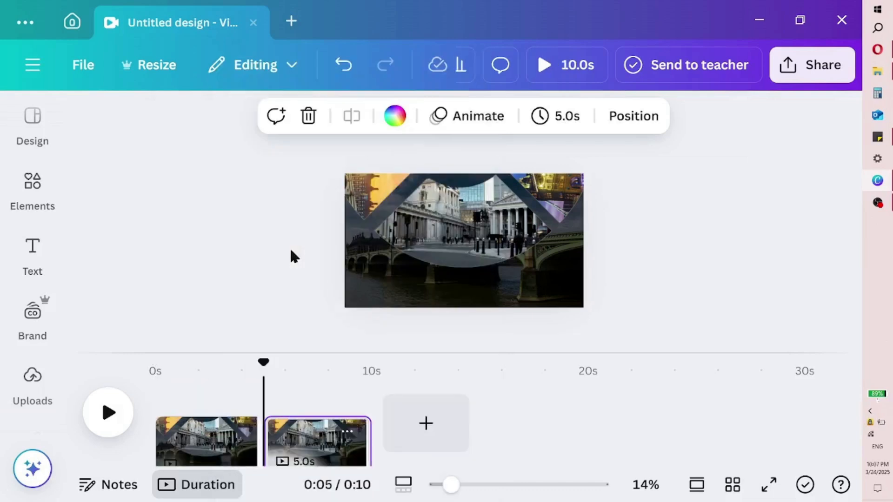
pyautogui.click(314, 421)
pyautogui.click(426, 238)
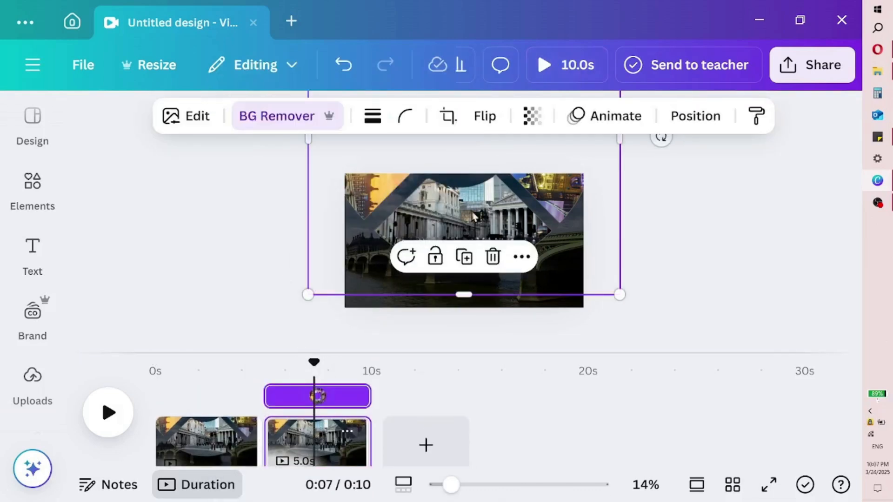
pyautogui.moveTo(665, 140); pyautogui.dragTo(457, 358)
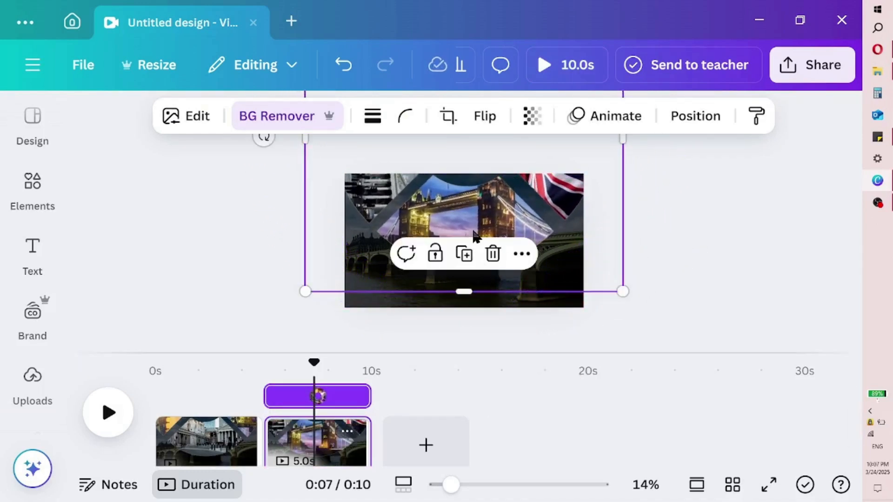
# Fine-tune the rotated wheel's position so the Tower Bridge quarter is centred in the upper part of the second page
pyautogui.moveTo(471, 235); pyautogui.dragTo(471, 235)
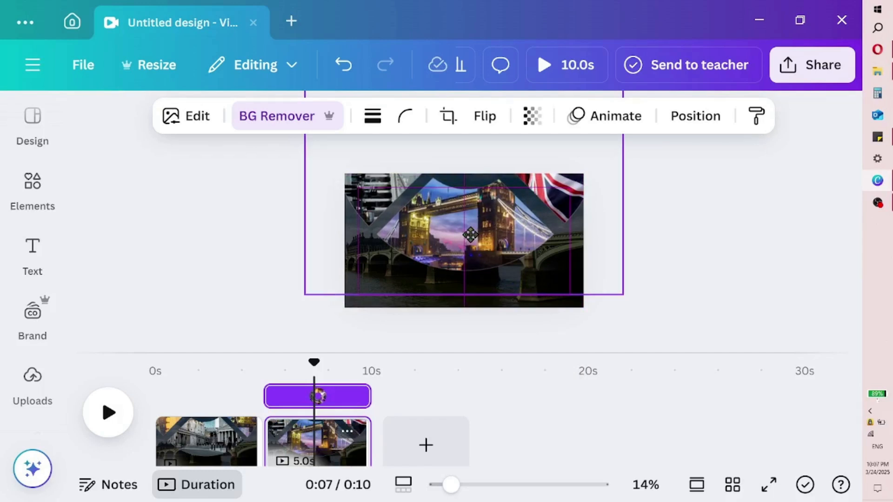
pyautogui.moveTo(471, 235); pyautogui.dragTo(483, 231)
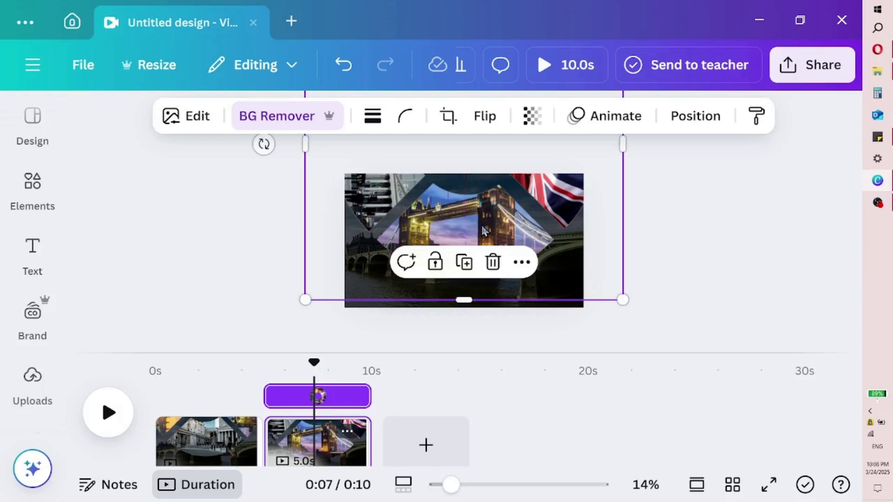
pyautogui.moveTo(511, 221)
pyautogui.mouseDown()
pyautogui.moveTo(510, 211)
pyautogui.moveTo(512, 221)
pyautogui.mouseUp()
pyautogui.click(671, 235)
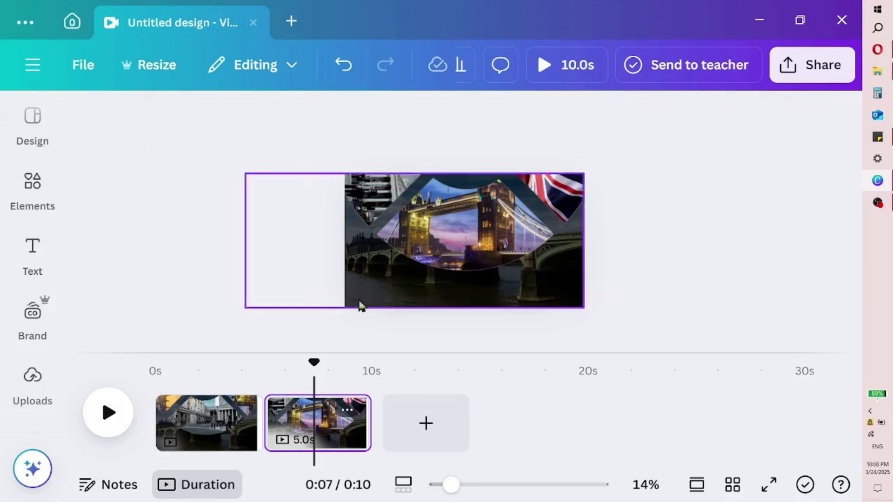
pyautogui.click(360, 305)
pyautogui.moveTo(361, 305); pyautogui.dragTo(380, 303)
pyautogui.click(393, 334)
# Duplicate the second page and rotate the new copy's wheel another quarter turn clockwise to show the Union Jack umbrella photo
pyautogui.rightClick(347, 419)
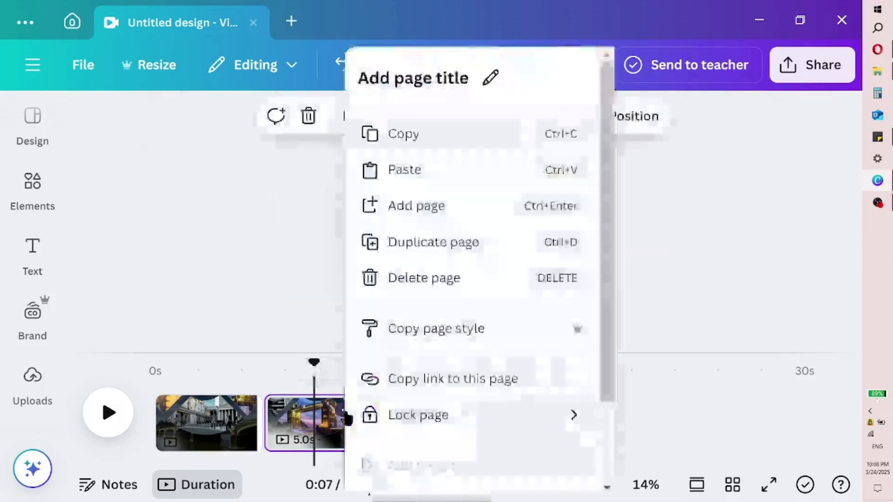
pyautogui.click(417, 247)
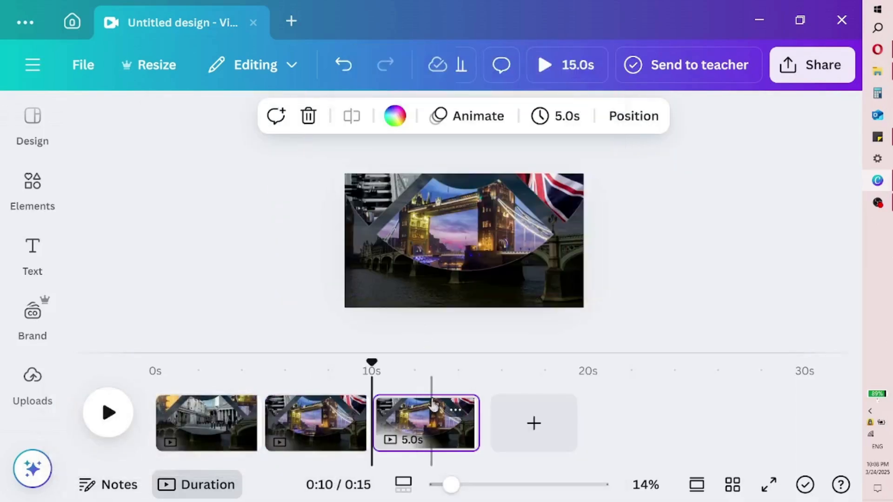
pyautogui.click(455, 411)
pyautogui.click(423, 255)
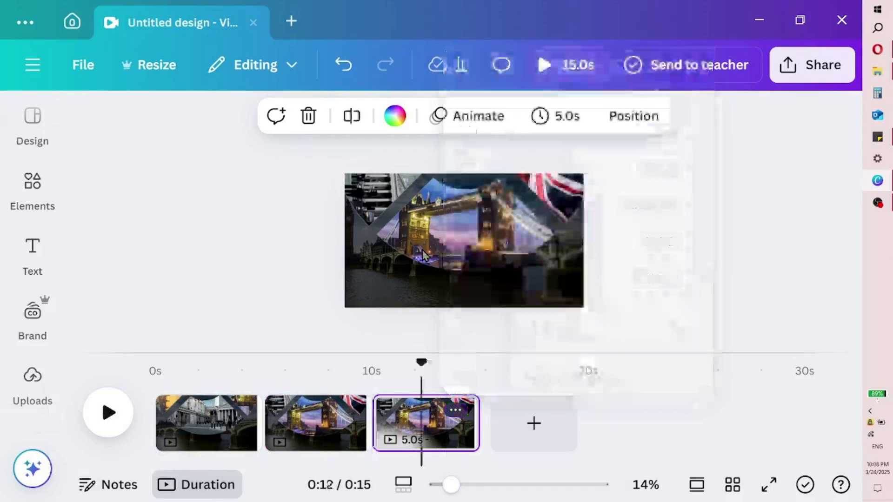
pyautogui.click(421, 245)
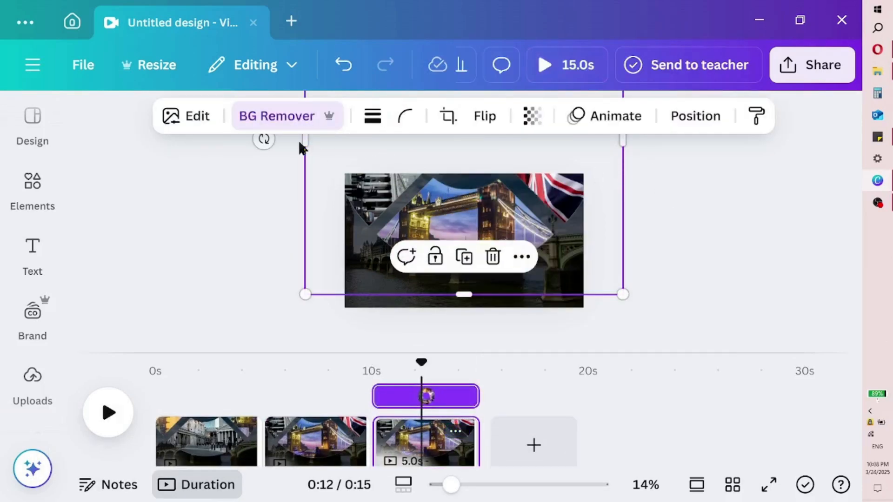
pyautogui.moveTo(266, 140); pyautogui.dragTo(463, 89)
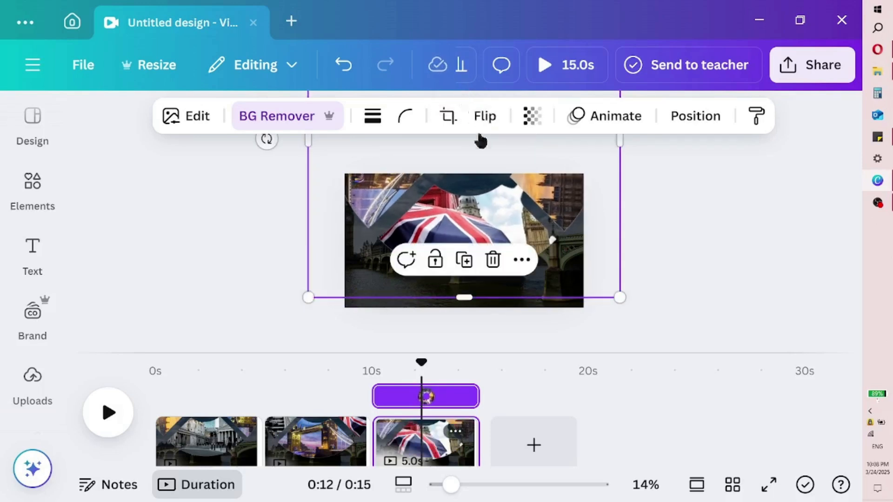
# Shift the bridge background slightly to the right on the third page
pyautogui.click(692, 274)
pyautogui.click(432, 302)
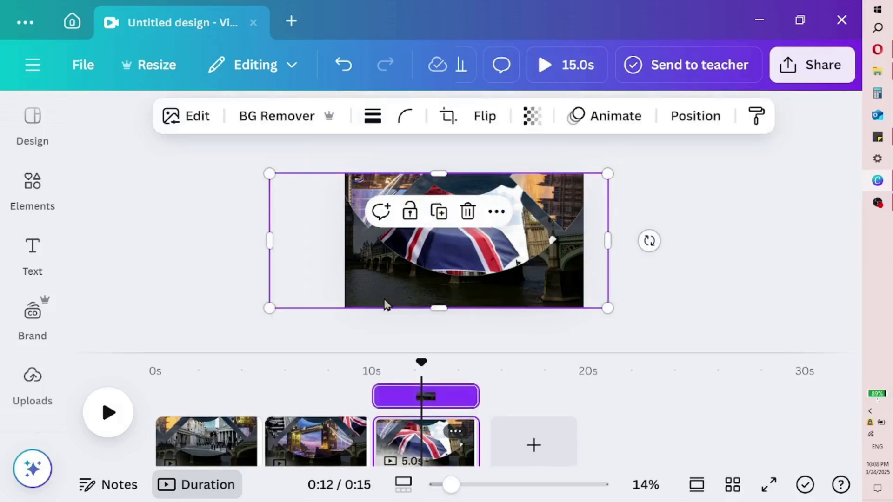
pyautogui.moveTo(383, 299); pyautogui.dragTo(403, 299)
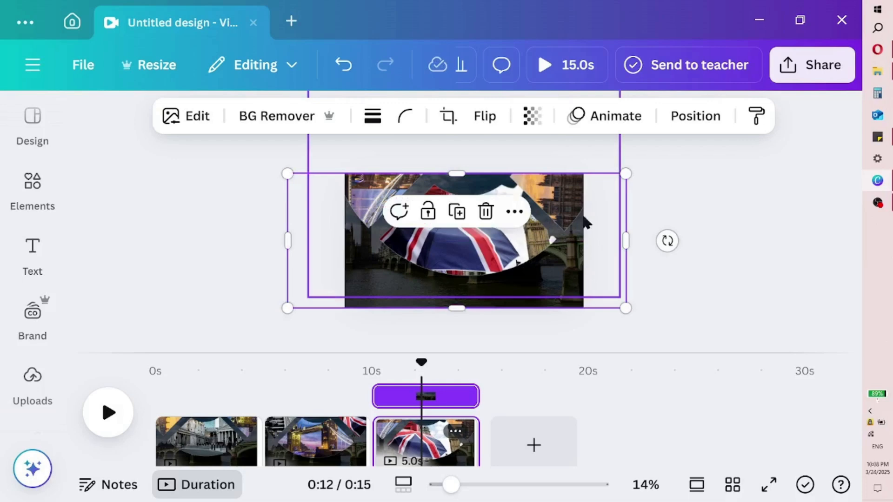
pyautogui.click(720, 221)
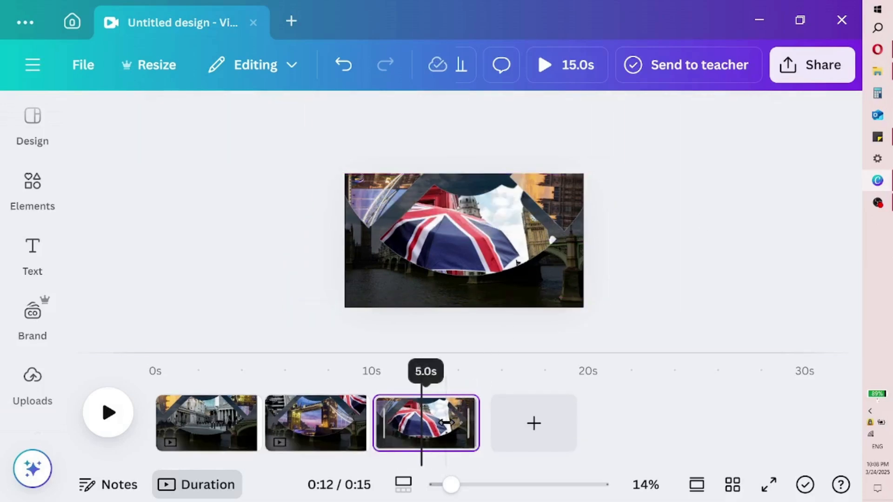
# Duplicate the third page and rotate the copy's wheel a quarter turn clockwise to bring the Big Ben sunset photo to the bottom
pyautogui.rightClick(424, 425)
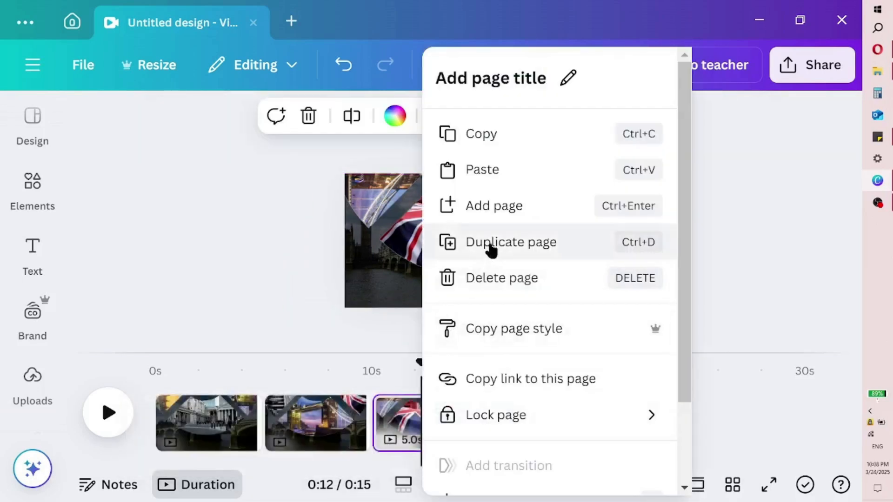
pyautogui.click(488, 245)
pyautogui.click(471, 248)
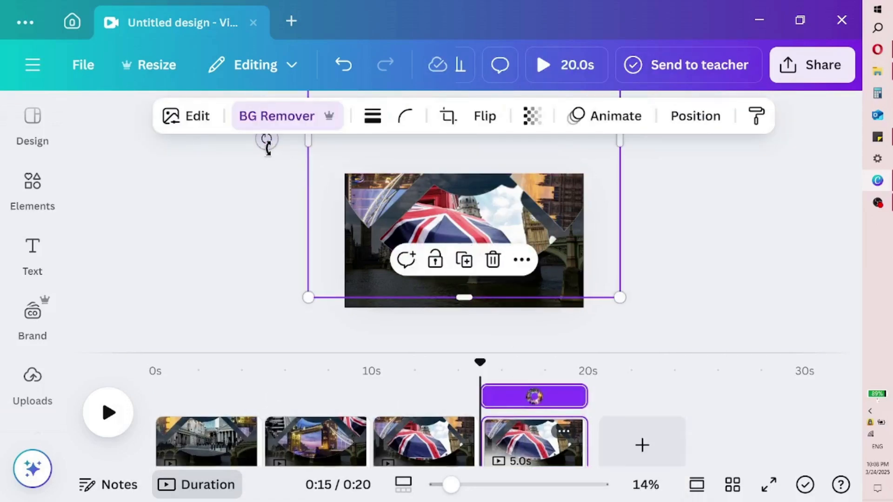
pyautogui.moveTo(271, 139); pyautogui.dragTo(459, 84)
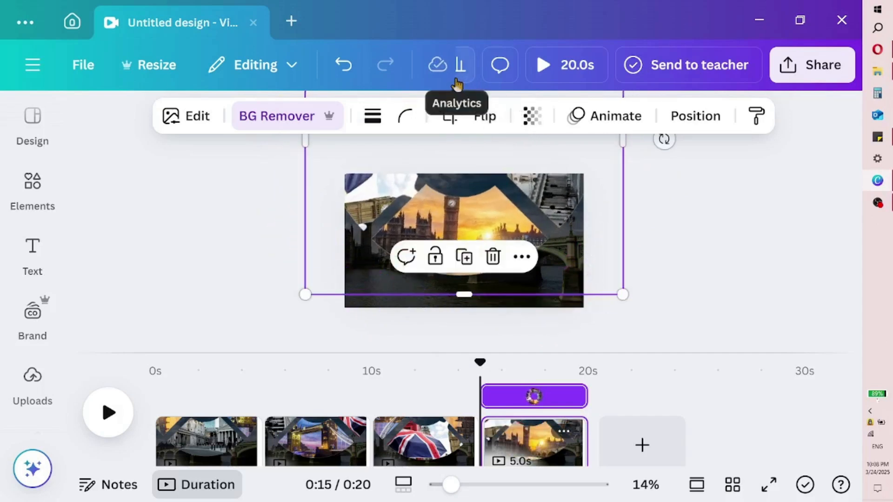
# Shift the fourth page's bridge background to the right behind the wheel
pyautogui.click(495, 304)
pyautogui.moveTo(505, 305); pyautogui.dragTo(532, 302)
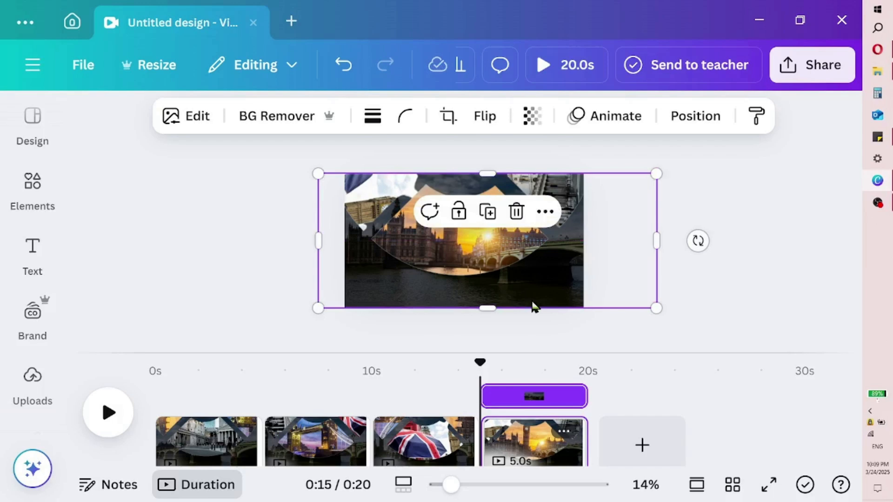
pyautogui.click(726, 293)
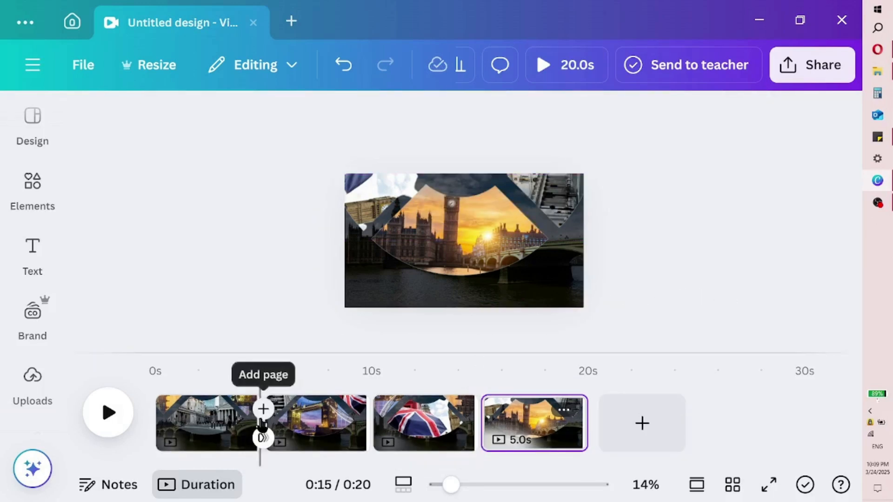
# Add a Match & Move transition between the first and second pages and set its duration to 1.8 seconds
pyautogui.click(261, 435)
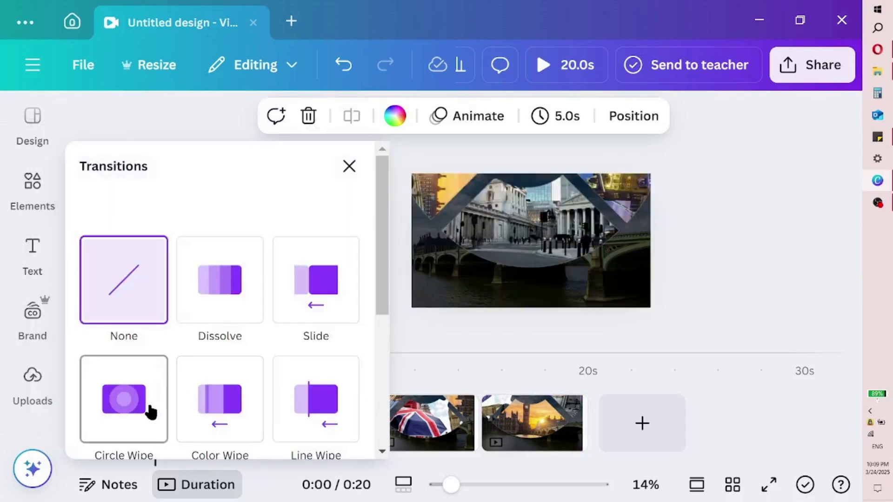
pyautogui.scroll(-5, 149, 411)
pyautogui.click(134, 295)
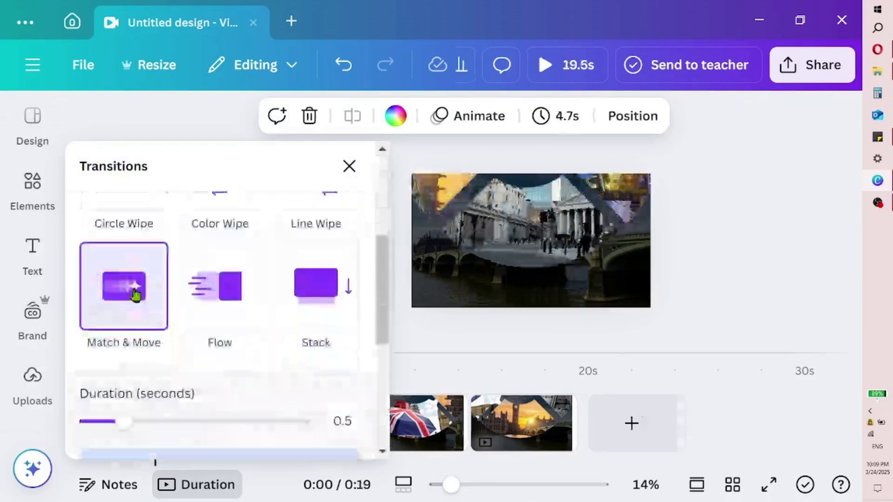
pyautogui.moveTo(141, 349); pyautogui.dragTo(239, 352)
pyautogui.scroll(-5, 224, 368)
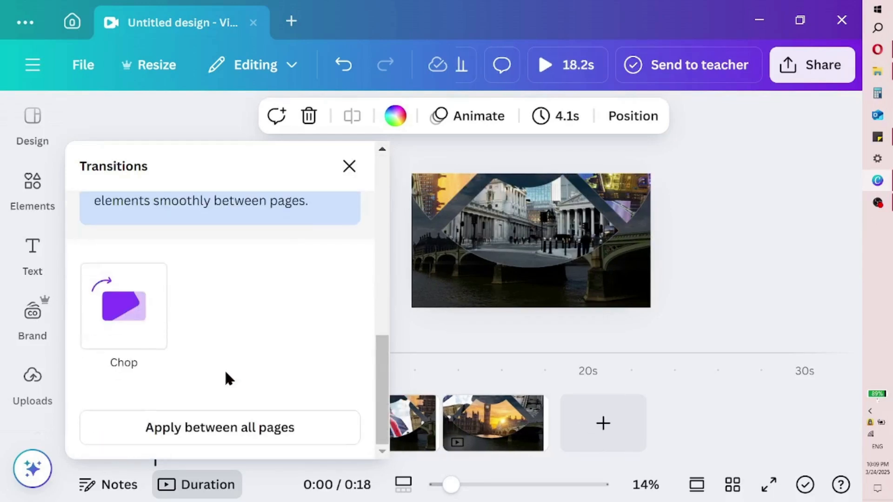
# Apply the transition between all pages and play the video to preview the wheel's rotation
pyautogui.click(195, 426)
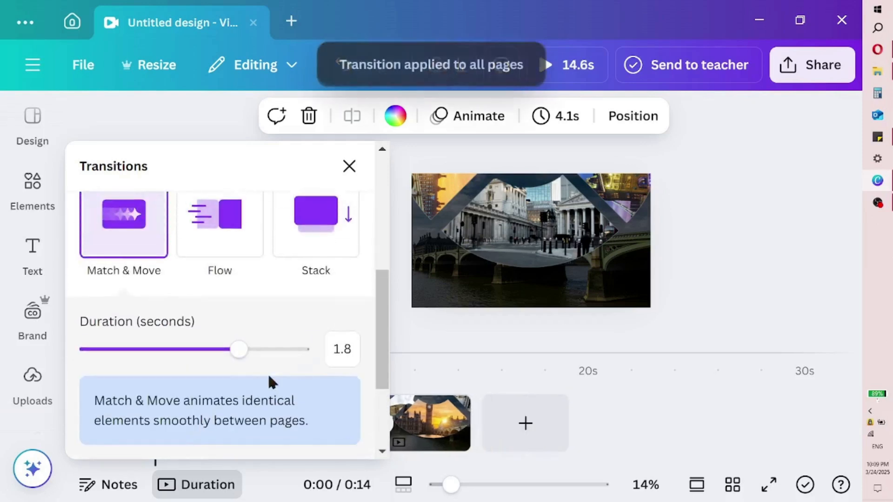
pyautogui.click(406, 328)
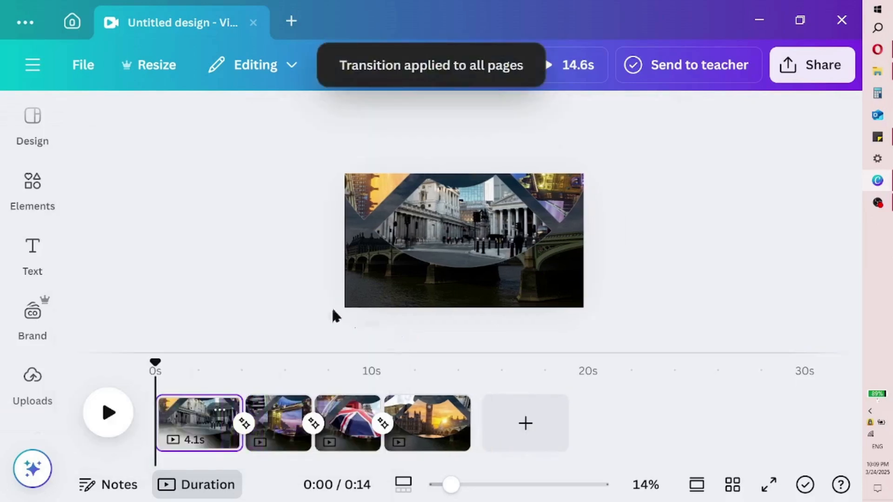
pyautogui.click(105, 413)
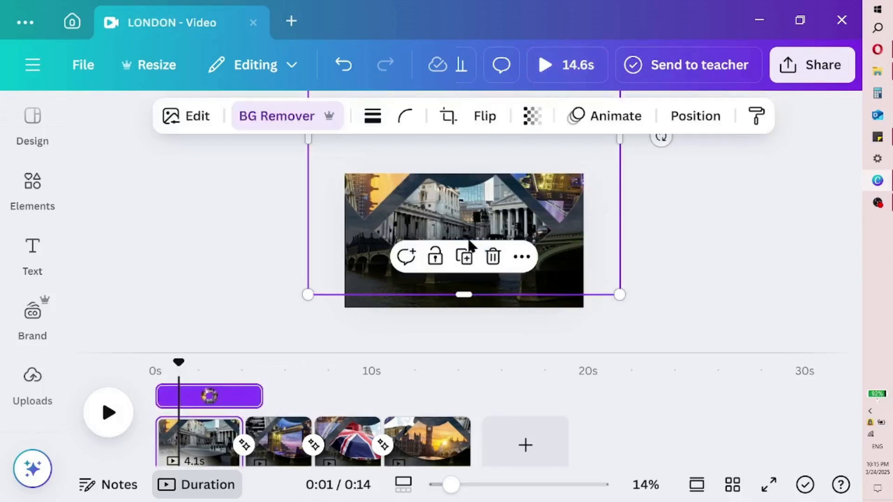
# Add a heading reading "LONDON" to the first page
pyautogui.click(469, 242)
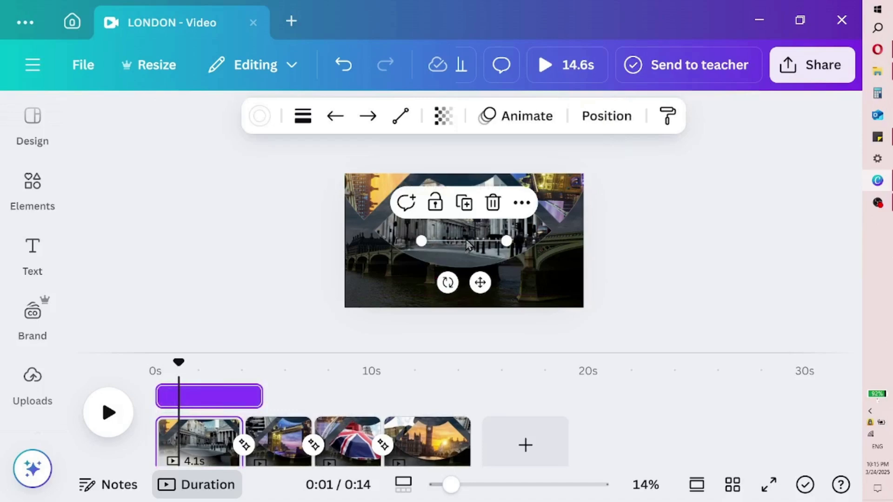
pyautogui.press('Escape')
pyautogui.click(10, 269)
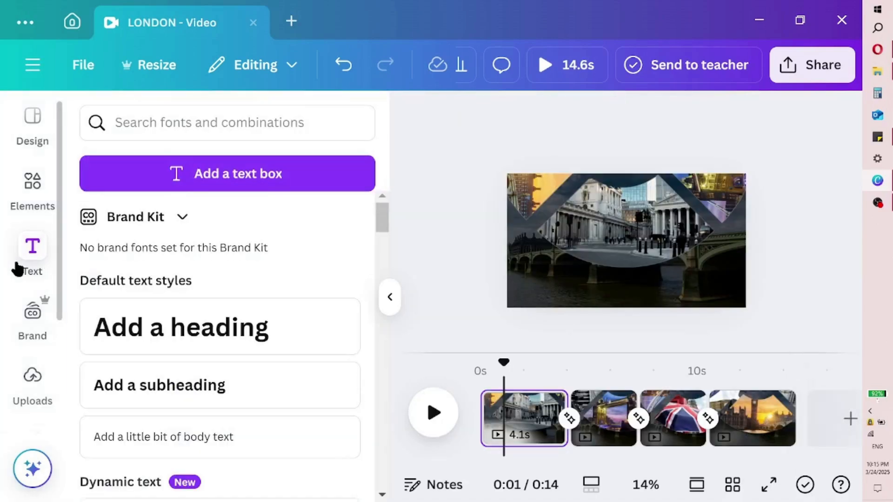
pyautogui.click(125, 319)
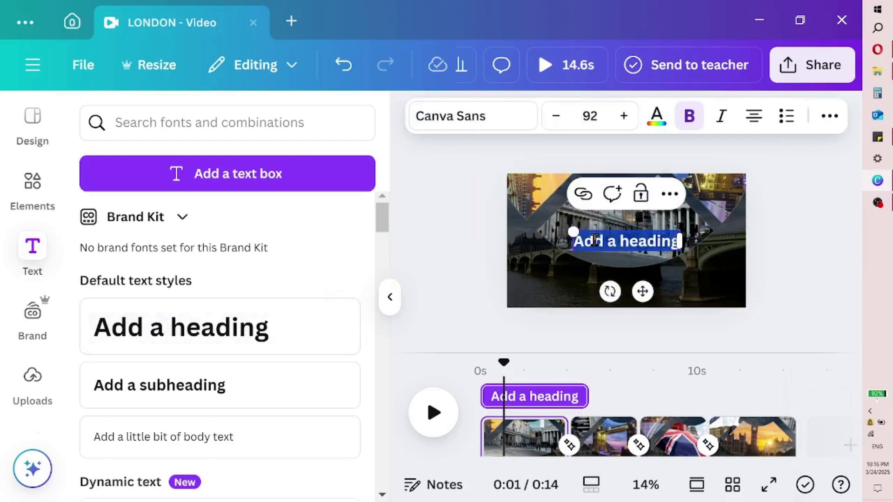
pyautogui.write('LONDON')
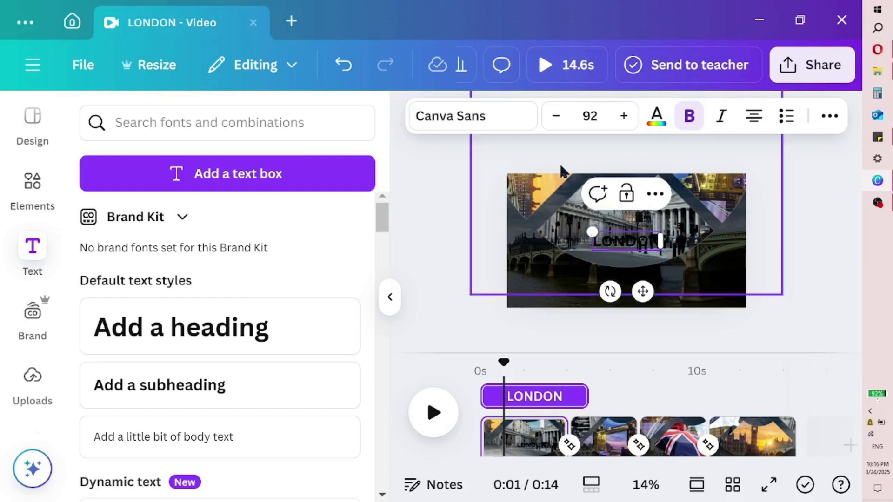
# Set the LONDON heading's font to Poppins and its text colour to white
pyautogui.click(492, 122)
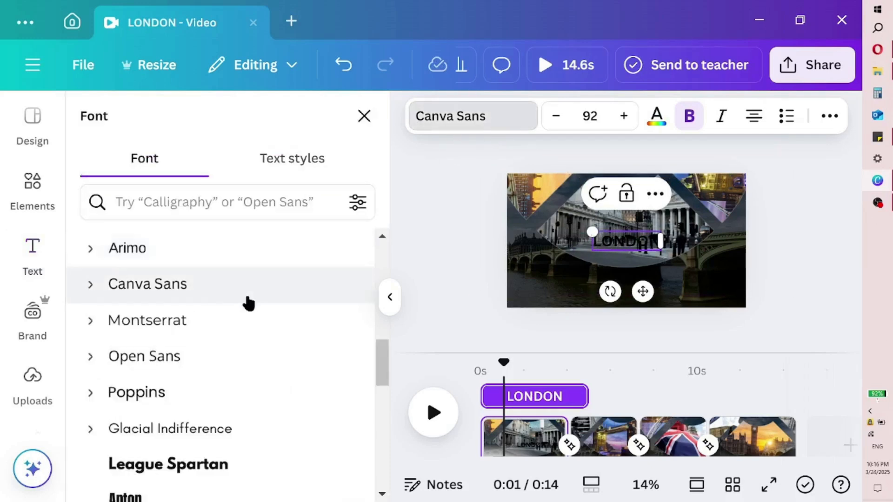
pyautogui.click(184, 395)
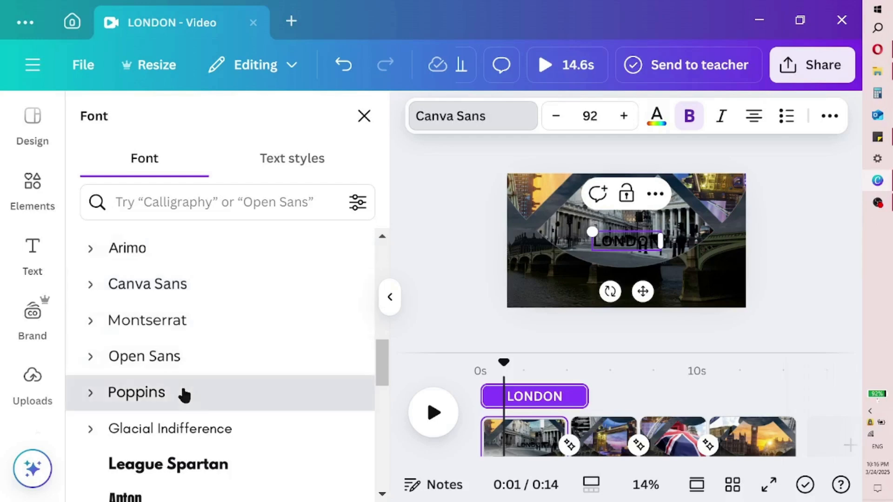
pyautogui.doubleClick(607, 242)
pyautogui.click(653, 121)
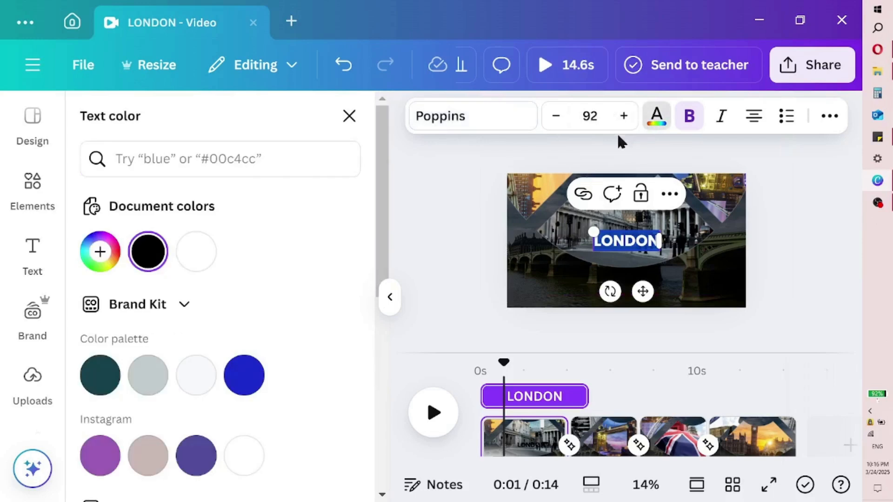
pyautogui.click(197, 244)
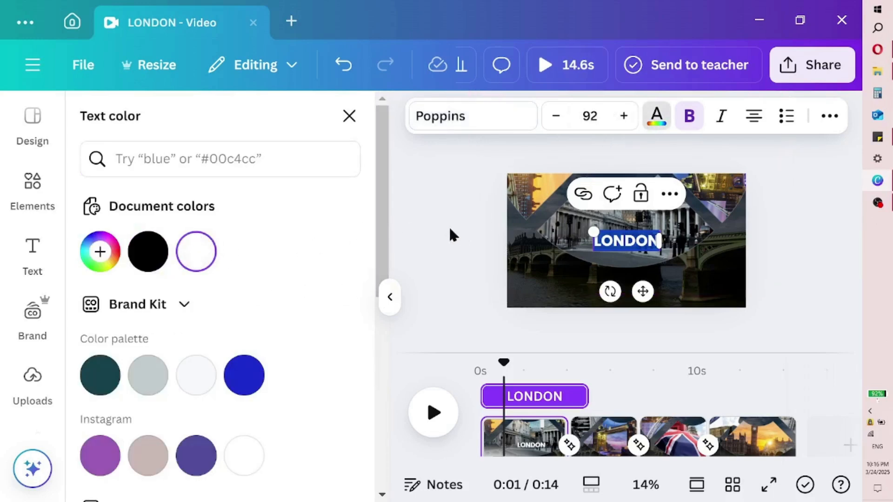
# Enlarge the LONDON heading to size 223 and place it horizontally centred in the lower part of the page
pyautogui.moveTo(594, 235); pyautogui.dragTo(500, 205)
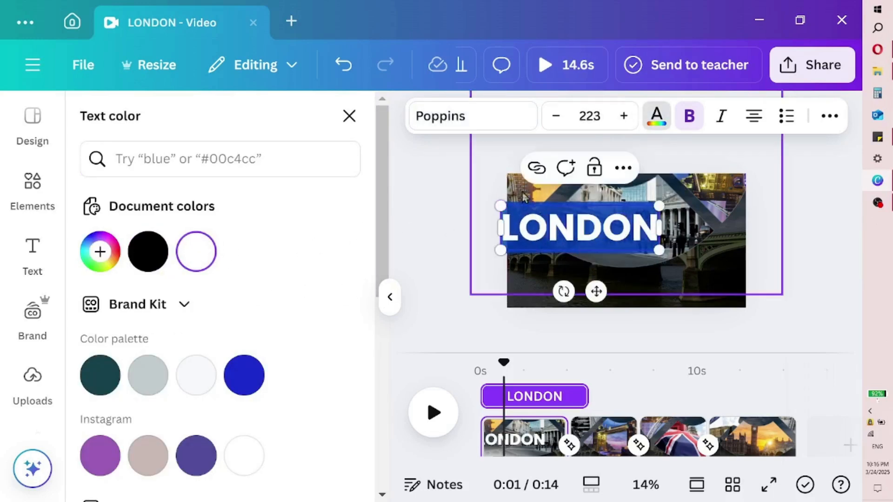
pyautogui.moveTo(593, 293); pyautogui.dragTo(644, 310)
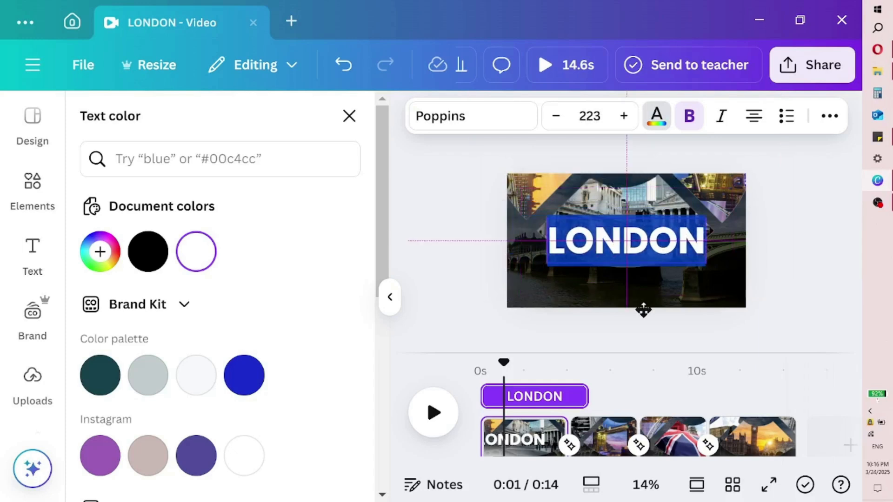
pyautogui.moveTo(643, 310); pyautogui.dragTo(643, 335)
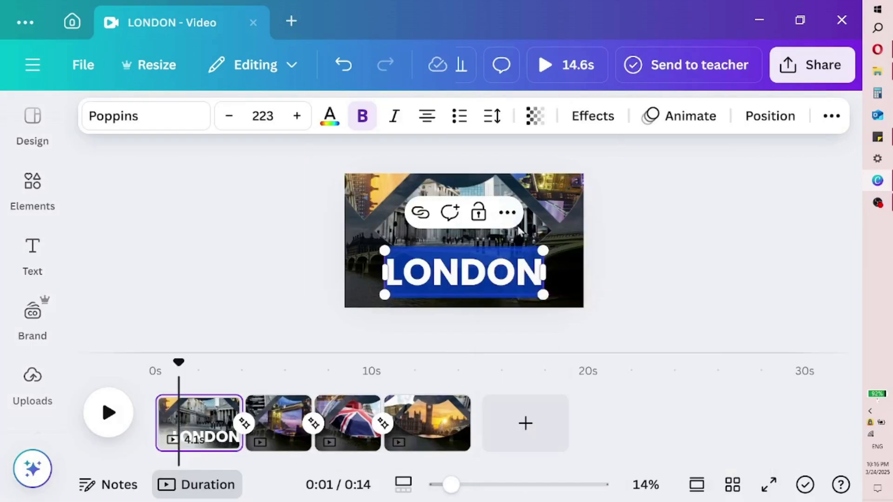
# Show the LONDON heading's element timing on the timeline and set the playhead near the end of the first page
pyautogui.click(507, 212)
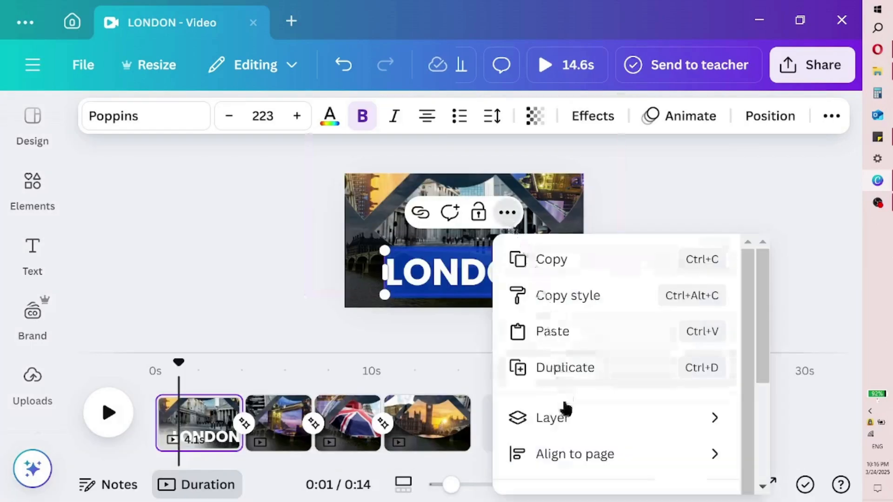
pyautogui.scroll(-2, 567, 433)
pyautogui.click(570, 435)
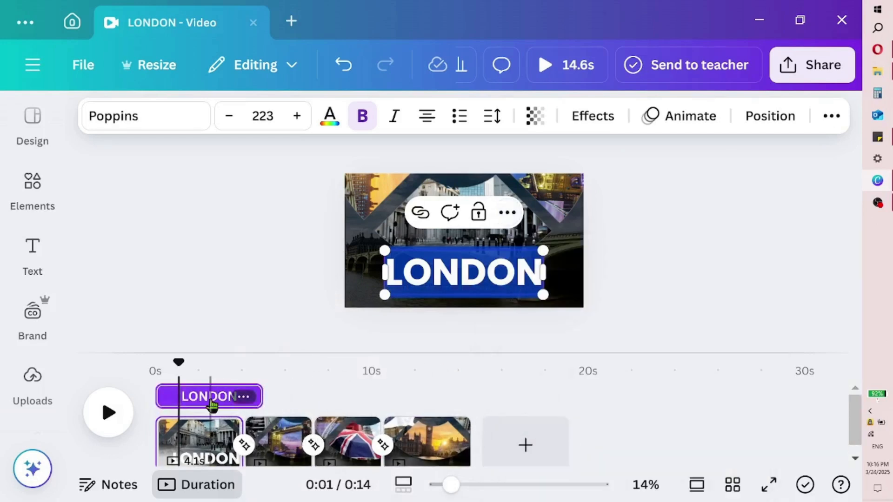
pyautogui.click(243, 408)
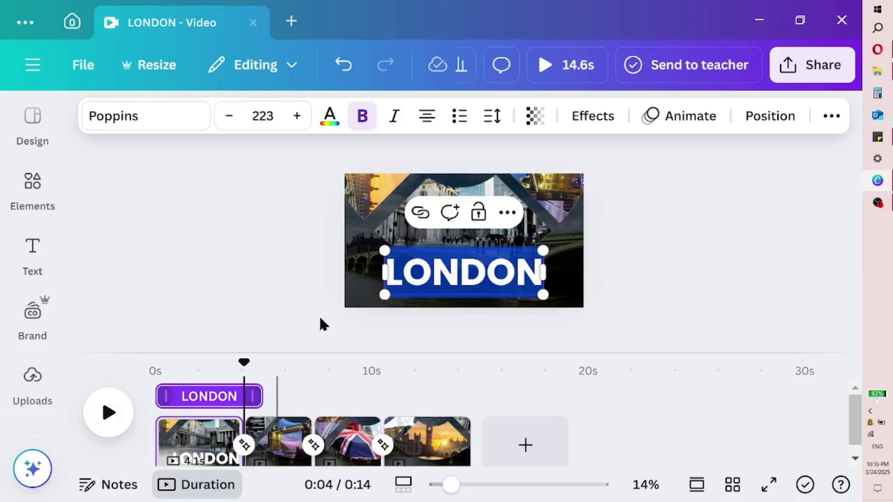
pyautogui.click(222, 405)
# Trim the start of the LONDON heading's timing to about 3.2 s and scrub through the transition to check it
pyautogui.moveTo(157, 398); pyautogui.dragTo(232, 399)
pyautogui.click(234, 408)
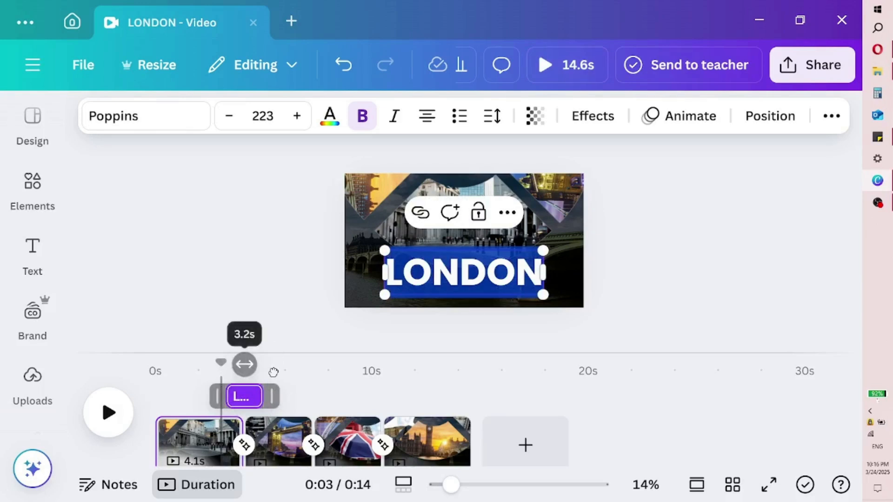
pyautogui.click(234, 315)
pyautogui.moveTo(221, 363); pyautogui.dragTo(283, 362)
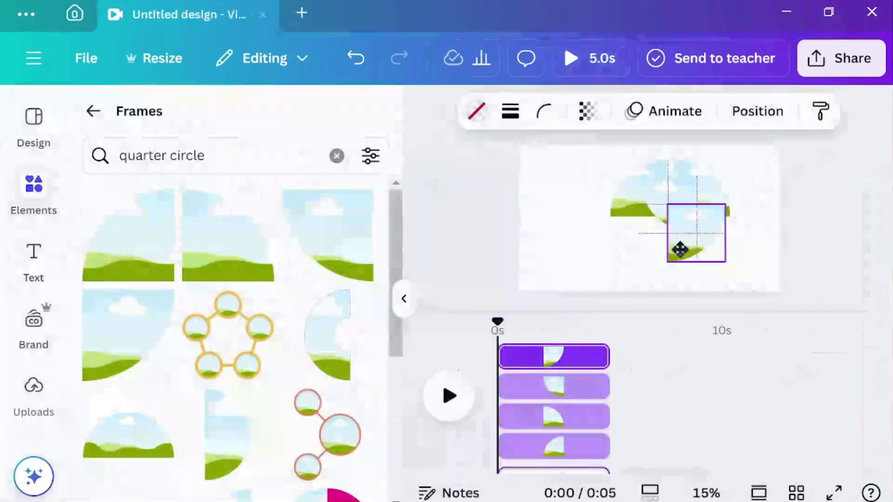
# Position the fourth quarter-circle frame so that the four frames form a full circle
pyautogui.moveTo(680, 249); pyautogui.dragTo(696, 266)
pyautogui.click(663, 202)
pyautogui.moveTo(663, 202); pyautogui.dragTo(642, 253)
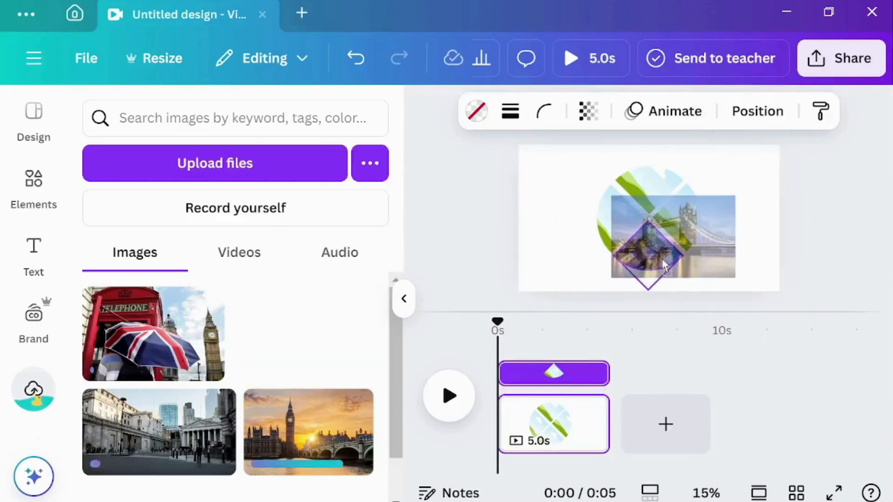
# Fill two circle frames with the Tower Bridge and umbrella photos, and adjust the umbrella photo's crop inside the bottom frame
pyautogui.moveTo(662, 258); pyautogui.dragTo(618, 289)
pyautogui.moveTo(154, 334); pyautogui.dragTo(668, 257)
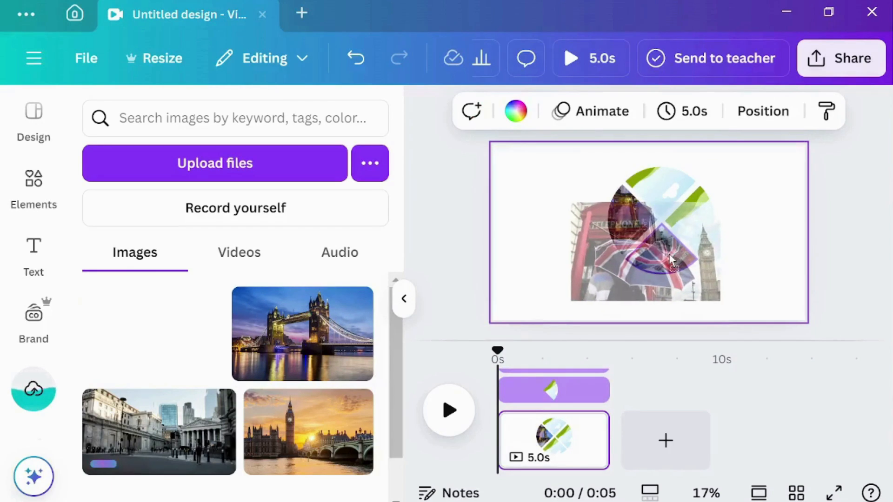
pyautogui.doubleClick(668, 256)
pyautogui.moveTo(620, 222); pyautogui.dragTo(671, 282)
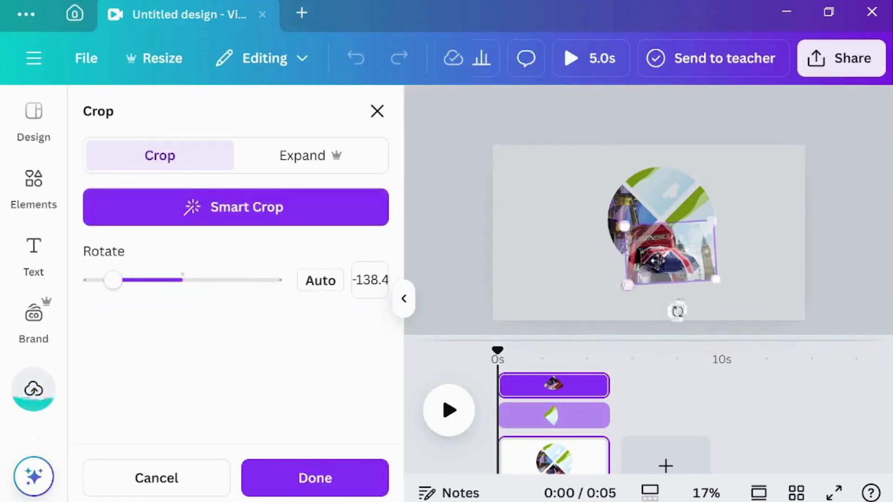
pyautogui.click(763, 263)
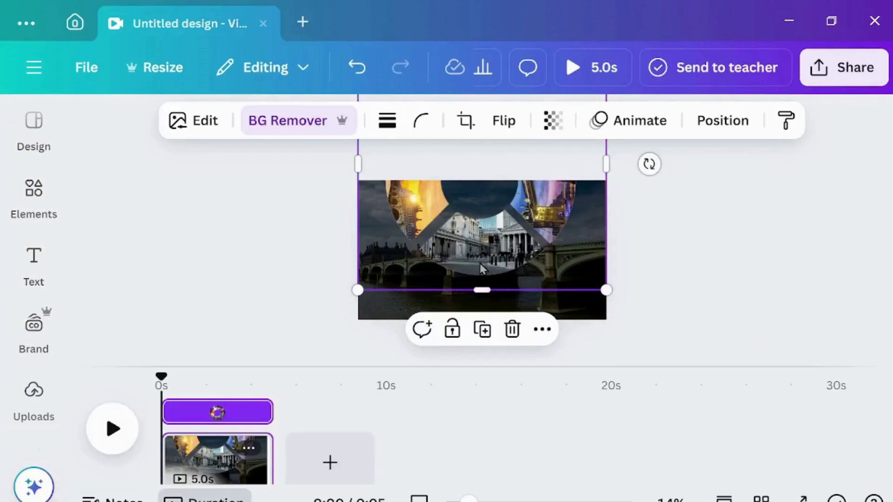
# Move the photo wheel further down over the darkened bridge background
pyautogui.moveTo(480, 269); pyautogui.dragTo(480, 386)
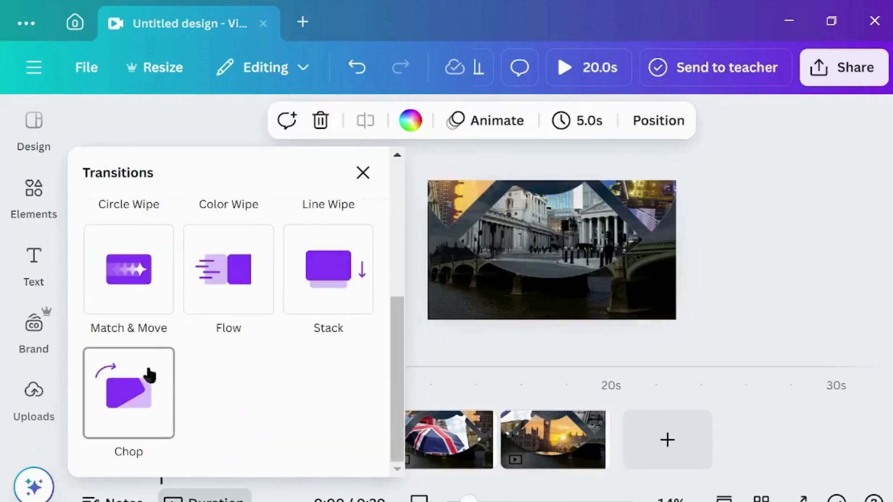
# Apply the Match & Move transition after the first page and lengthen its duration
pyautogui.click(140, 303)
pyautogui.scroll(-1, 139, 305)
pyautogui.moveTo(127, 364); pyautogui.dragTo(167, 372)
# Colour the LONDON heading white, enlarge it to size 223 and centre it on the page
pyautogui.doubleClick(606, 242)
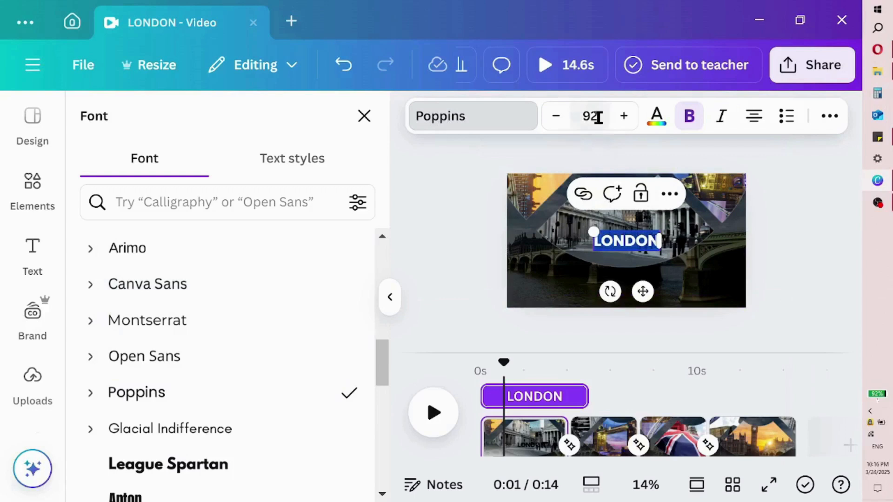
pyautogui.click(656, 116)
pyautogui.click(196, 252)
pyautogui.moveTo(592, 236); pyautogui.dragTo(496, 200)
pyautogui.moveTo(597, 291); pyautogui.dragTo(643, 310)
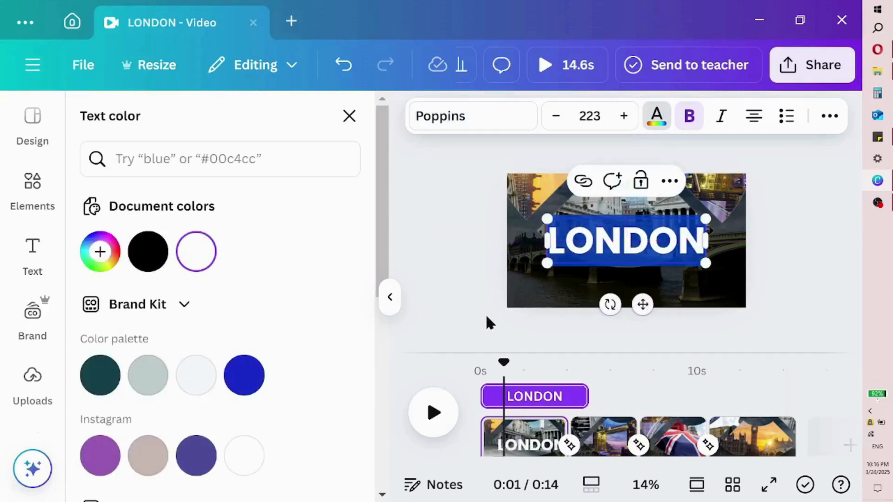